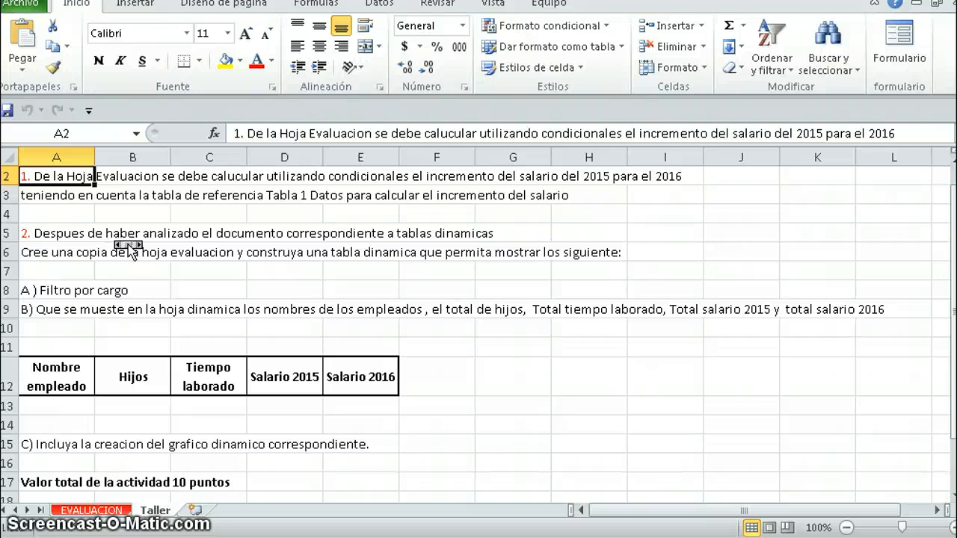
Create a copy of the EVALUACION sheet at the end of the workbook.
{"action": "scroll", "coordinate": [129, 249], "scroll_direction": "right", "scroll_amount": 4}
{"action": "left_click_drag", "start_coordinate": [776, 511], "coordinate": [620, 511]}
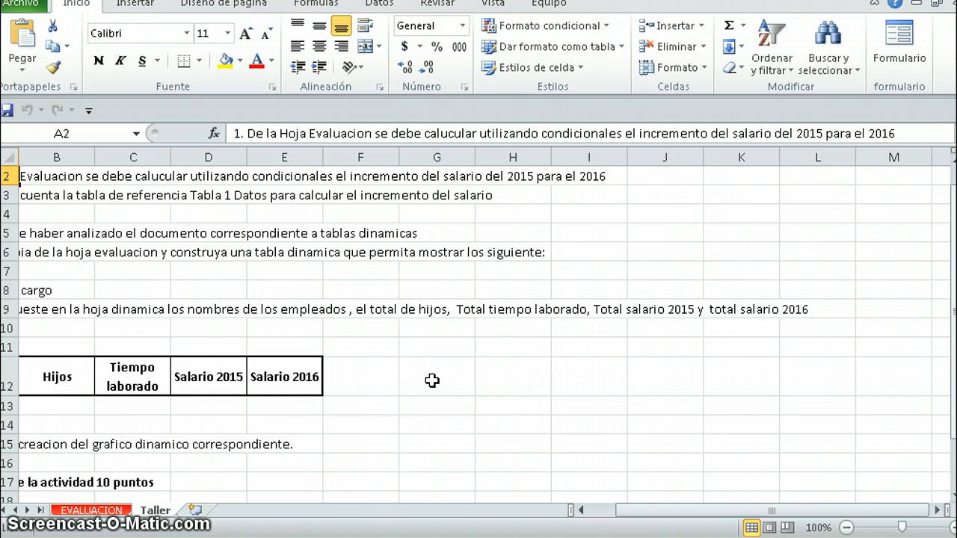
{"action": "right_click", "coordinate": [90, 514]}
{"action": "left_click", "coordinate": [168, 365]}
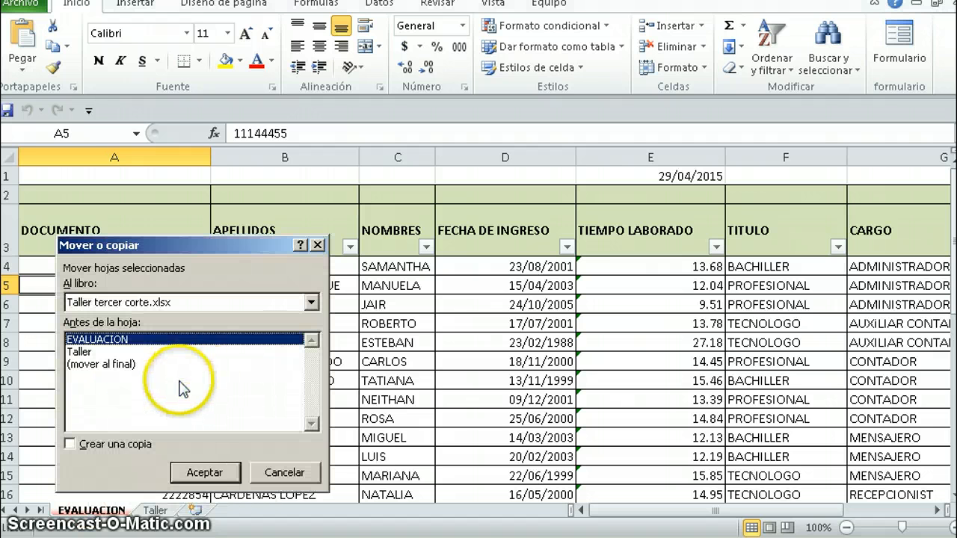
{"action": "left_click", "coordinate": [121, 447]}
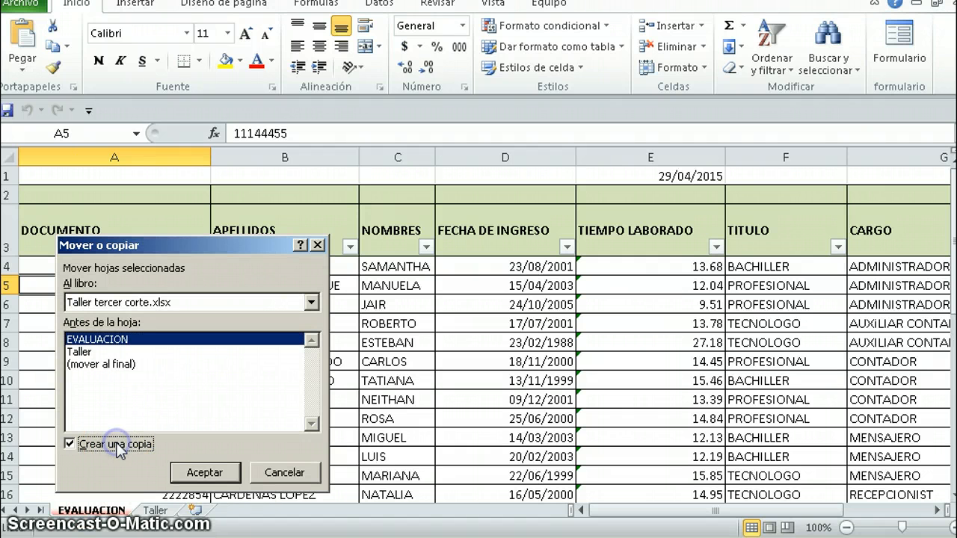
{"action": "left_click", "coordinate": [115, 368]}
{"action": "left_click", "coordinate": [204, 471]}
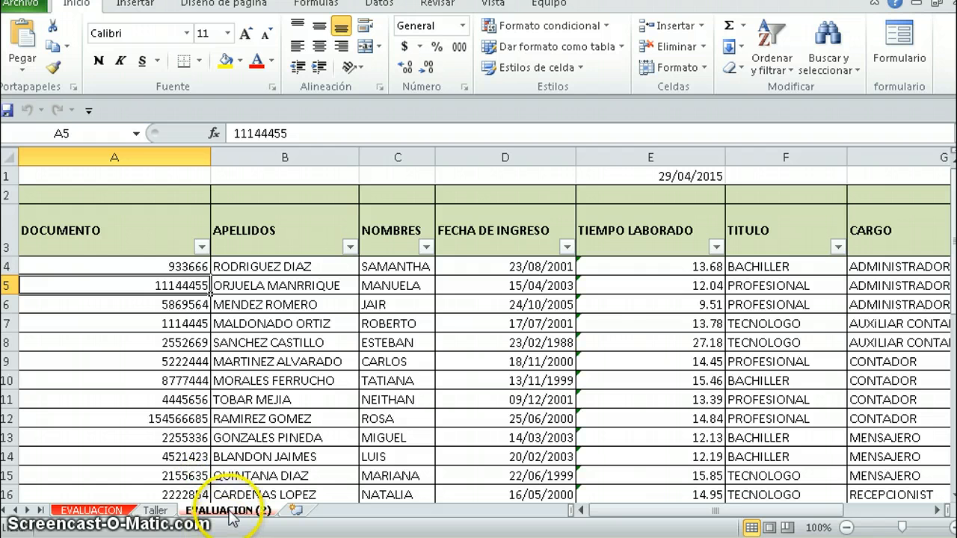
Create a pivot table on a new worksheet from the range A3:L18 of the EVALUACION (2) sheet.
{"action": "left_click", "coordinate": [91, 224]}
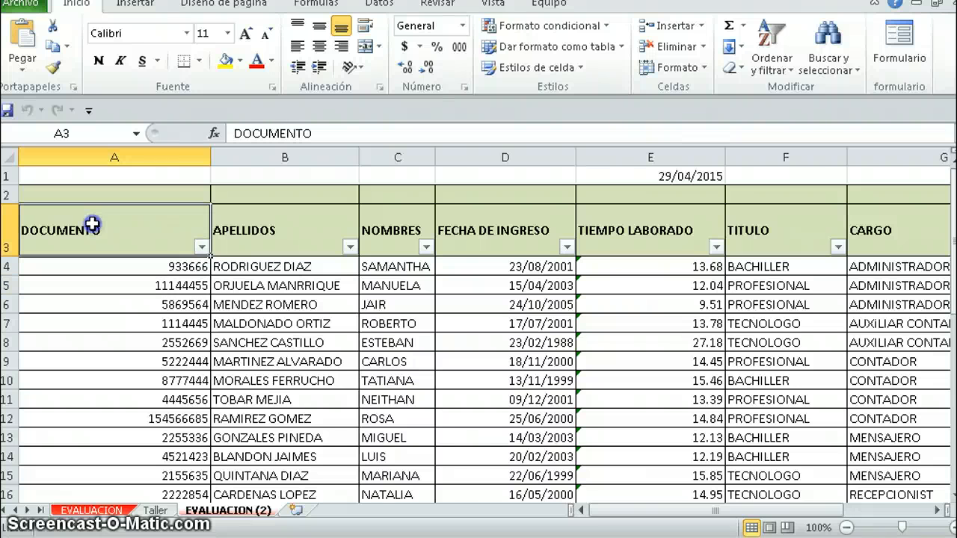
{"action": "left_click_drag", "start_coordinate": [90, 225], "coordinate": [691, 423]}
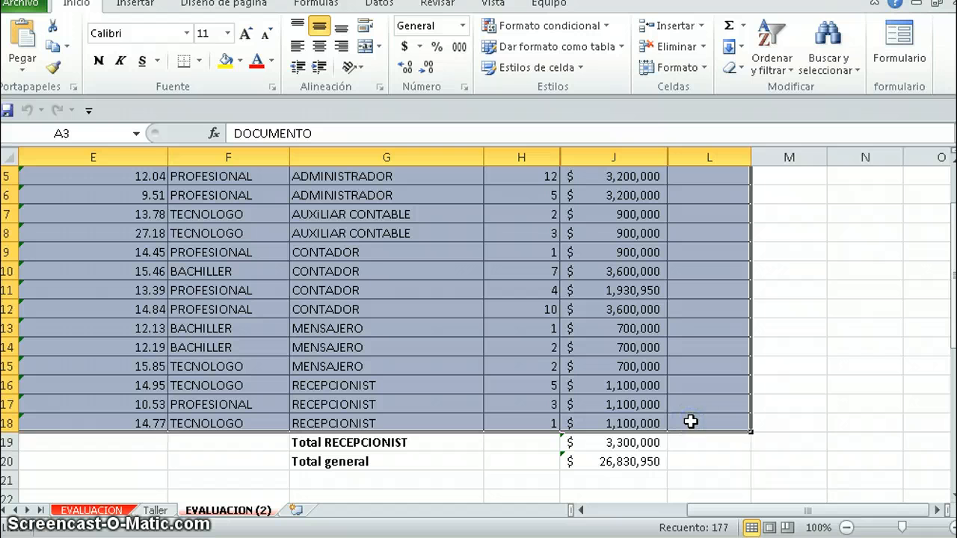
{"action": "left_click", "coordinate": [137, 7]}
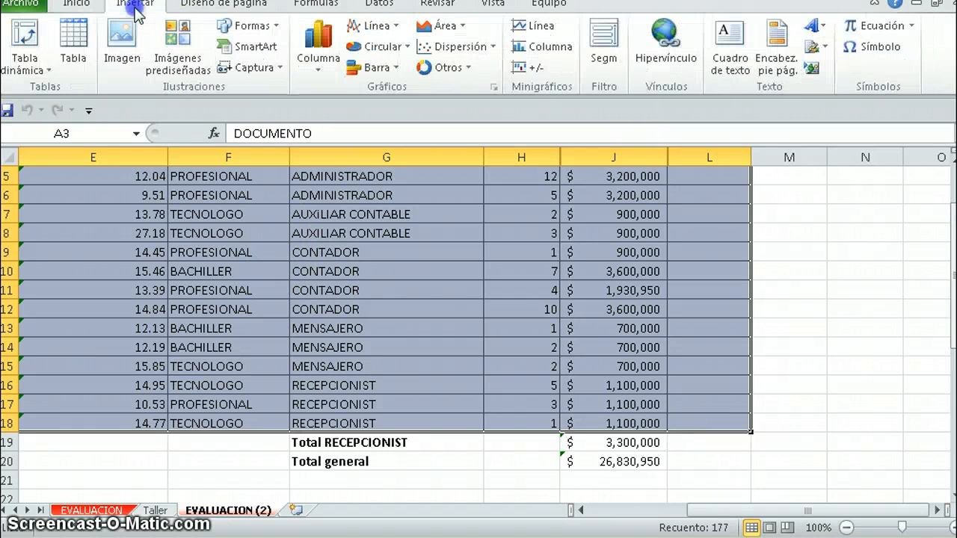
{"action": "left_click", "coordinate": [29, 37]}
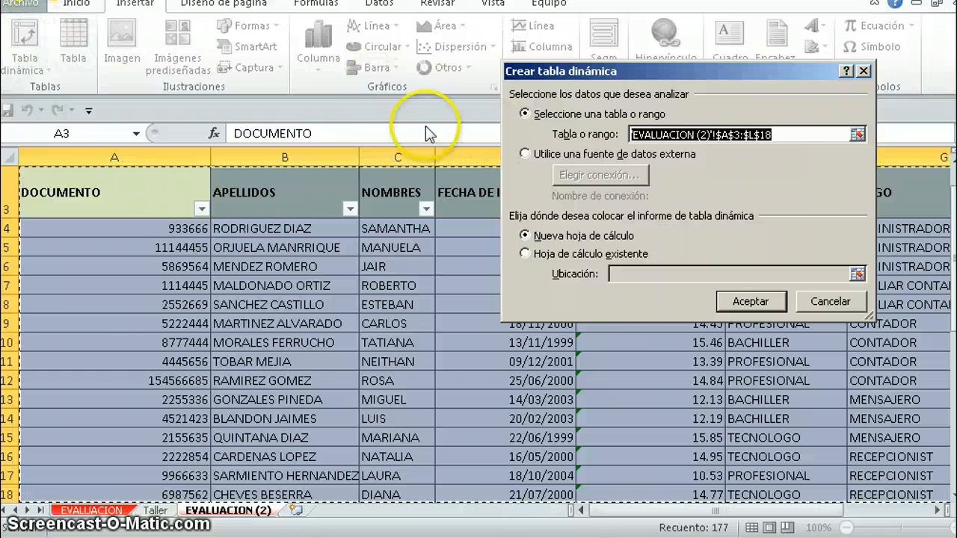
{"action": "left_click_drag", "start_coordinate": [625, 68], "coordinate": [336, 74]}
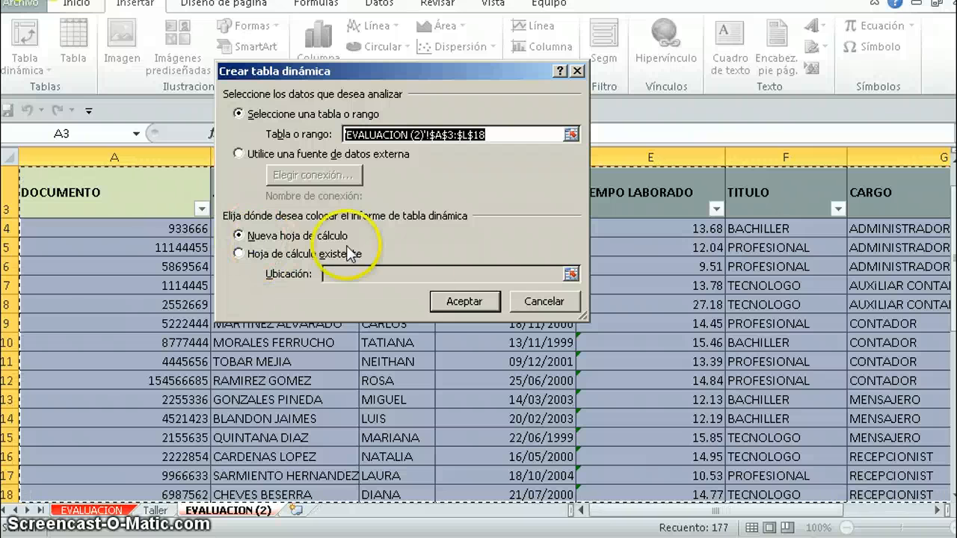
{"action": "left_click", "coordinate": [460, 303]}
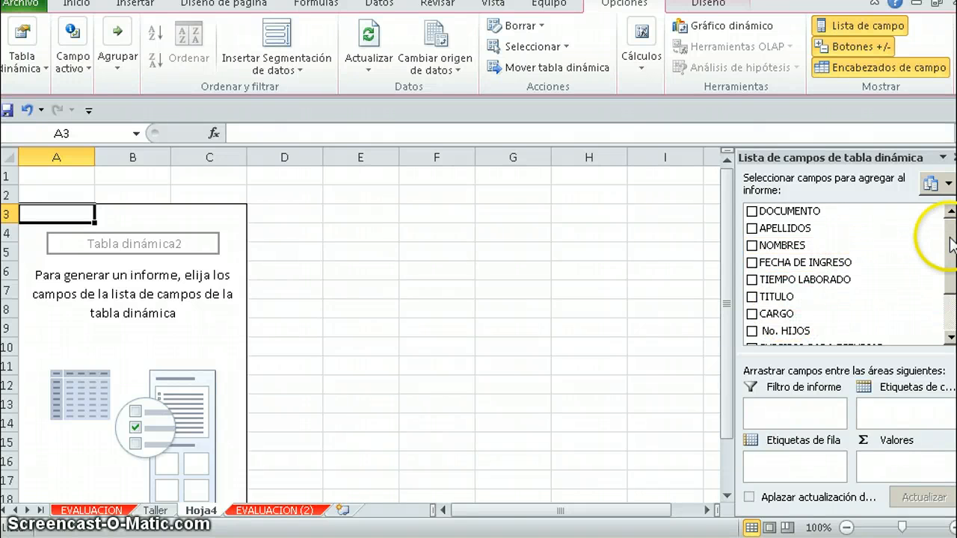
Set CARGO as the pivot table's report filter and NOMBRES as its row labels.
{"action": "left_click_drag", "start_coordinate": [952, 240], "coordinate": [952, 212]}
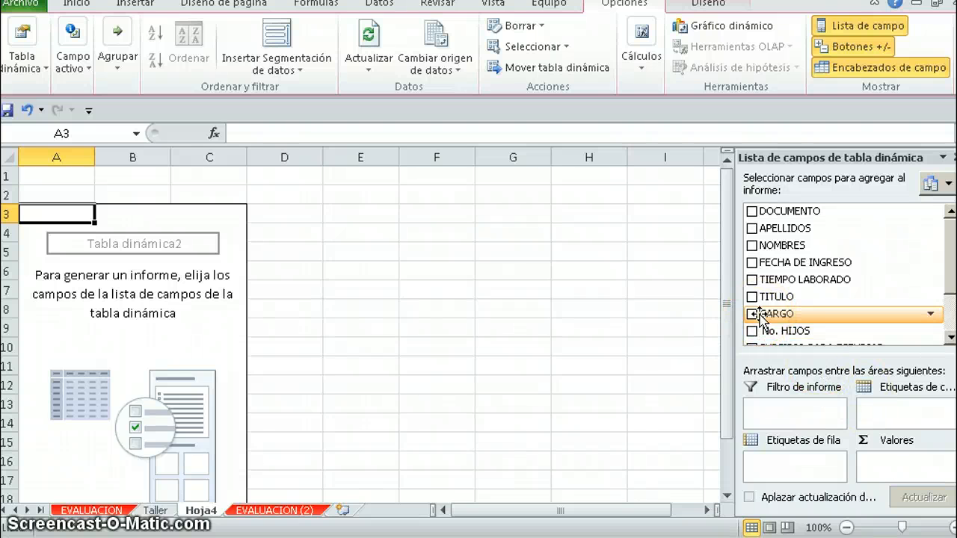
{"action": "left_click_drag", "start_coordinate": [759, 315], "coordinate": [770, 411]}
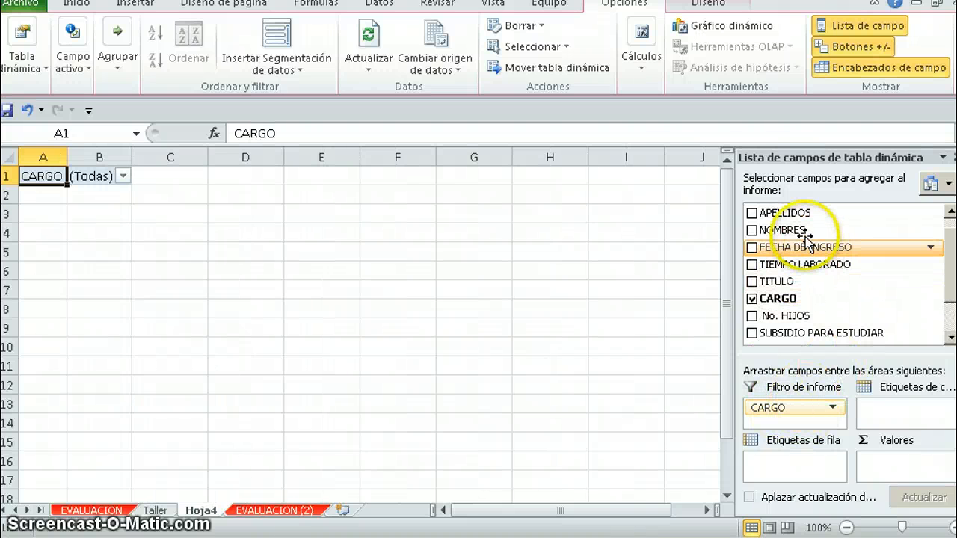
{"action": "left_click_drag", "start_coordinate": [805, 234], "coordinate": [774, 464]}
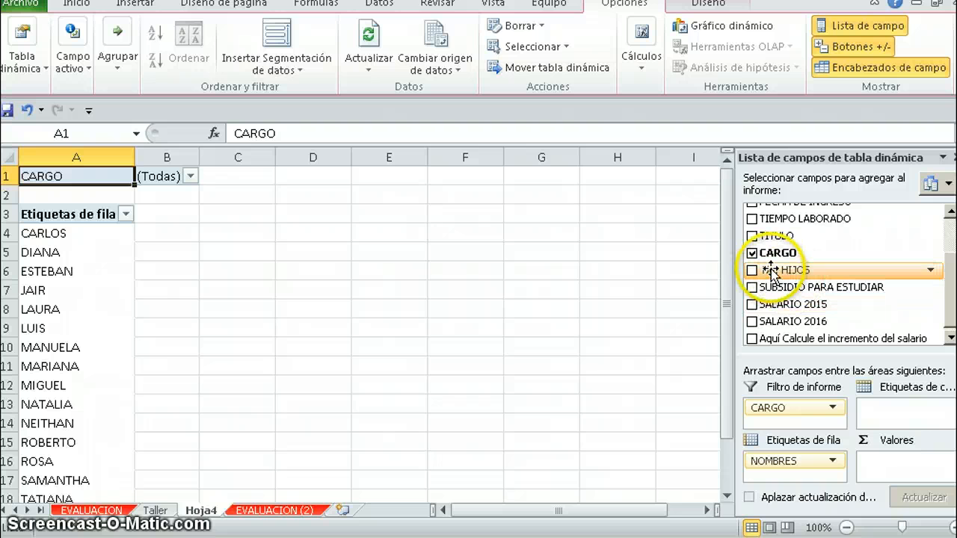
Add No. HIJOS, TIEMPO LABORADO and SALARIO 2015 as summed values of the pivot table, in that column order.
{"action": "left_click_drag", "start_coordinate": [778, 270], "coordinate": [875, 458]}
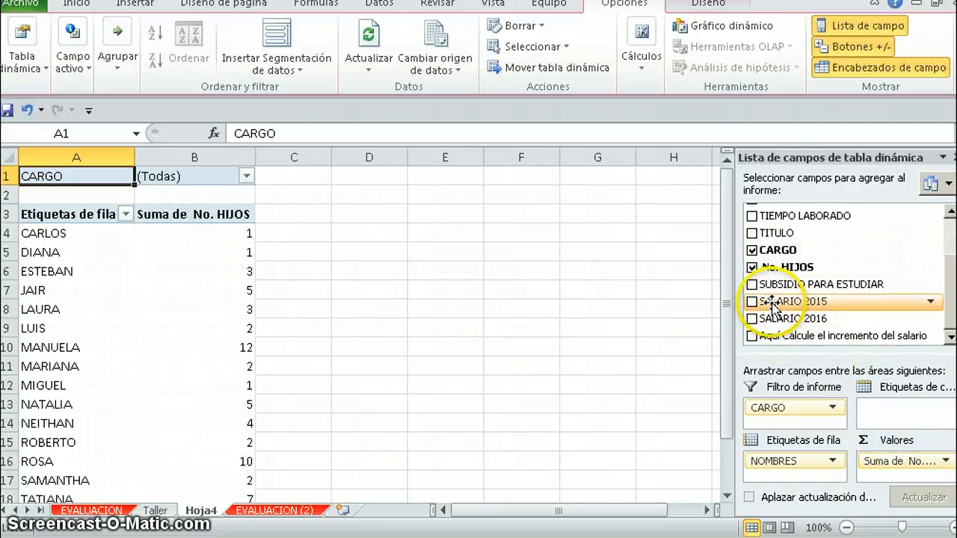
{"action": "left_click_drag", "start_coordinate": [773, 305], "coordinate": [892, 473]}
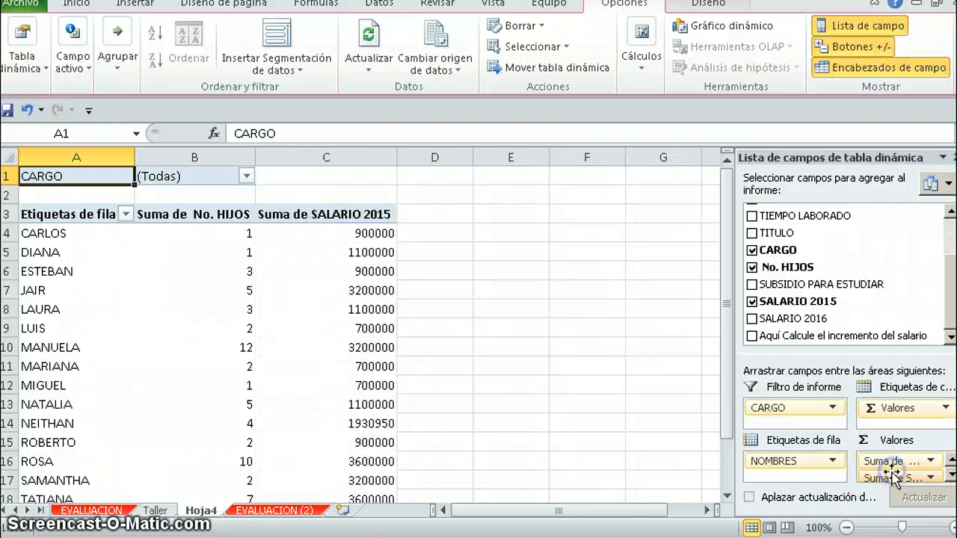
{"action": "left_click", "coordinate": [157, 510]}
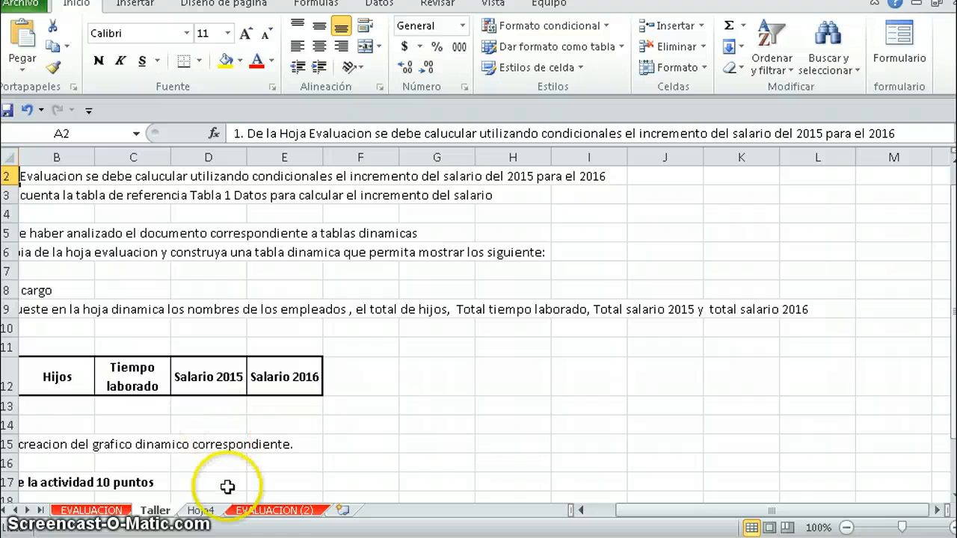
{"action": "left_click", "coordinate": [273, 511]}
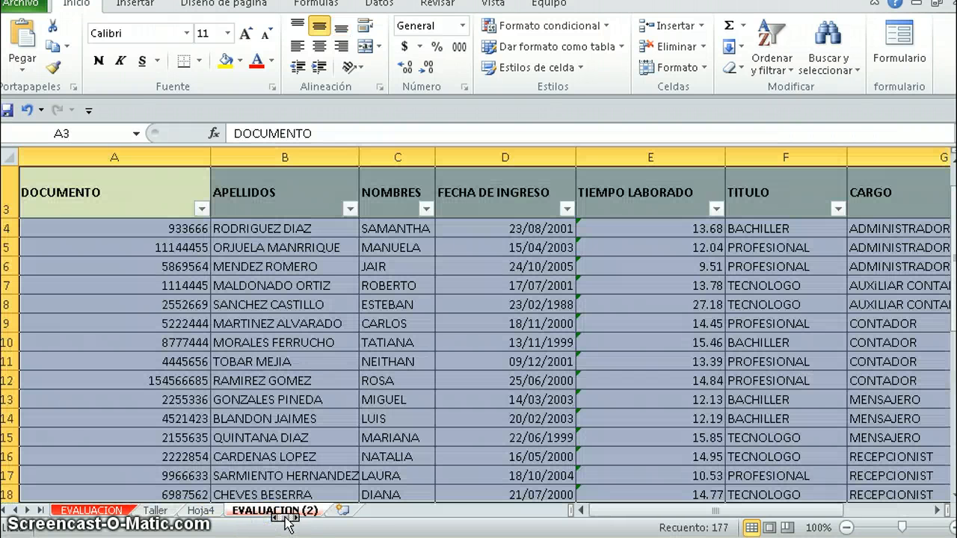
{"action": "left_click", "coordinate": [199, 512]}
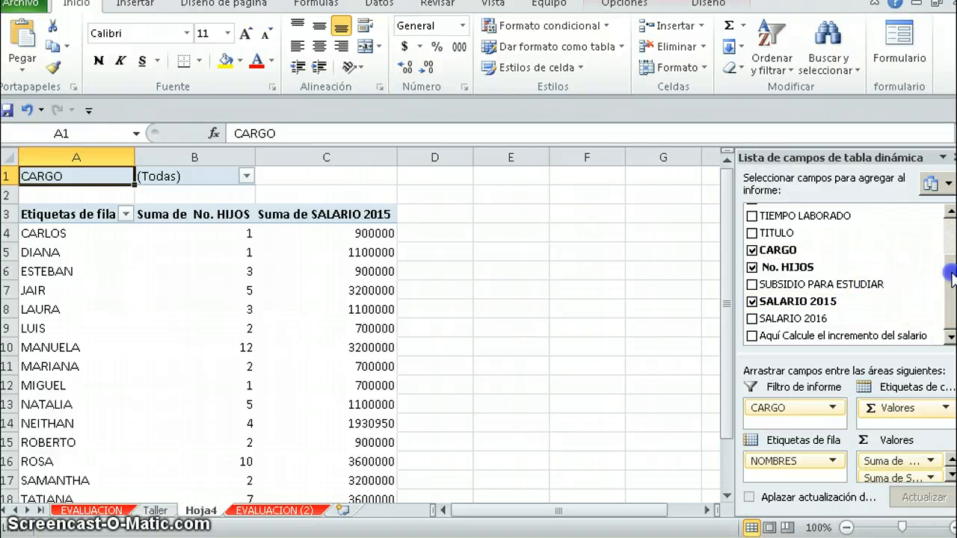
{"action": "scroll", "coordinate": [953, 278], "scroll_direction": "up", "scroll_amount": 1}
{"action": "left_click_drag", "start_coordinate": [760, 237], "coordinate": [905, 478]}
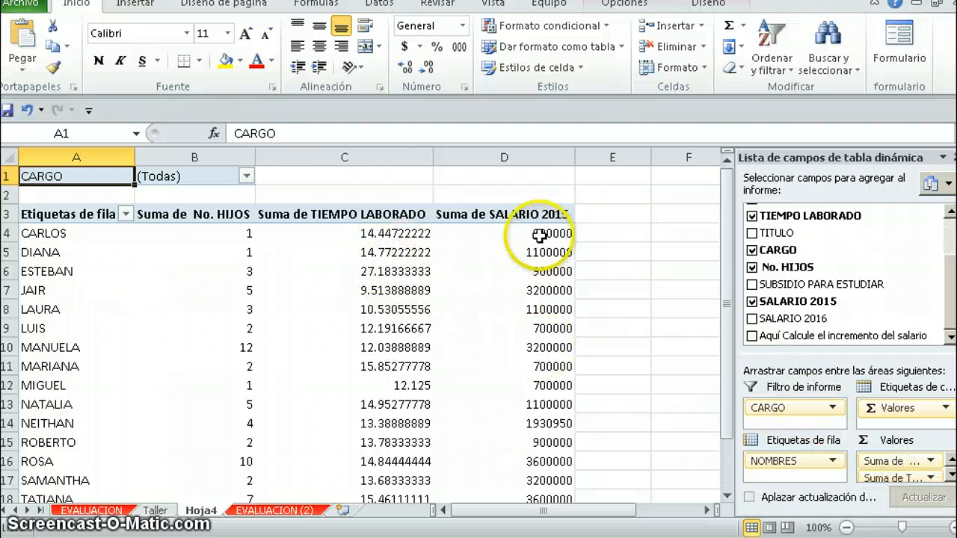
Apply the accounting currency format to the SALARIO 2015 values in D4:D18 and the grand total in D19.
{"action": "left_click_drag", "start_coordinate": [540, 234], "coordinate": [548, 444]}
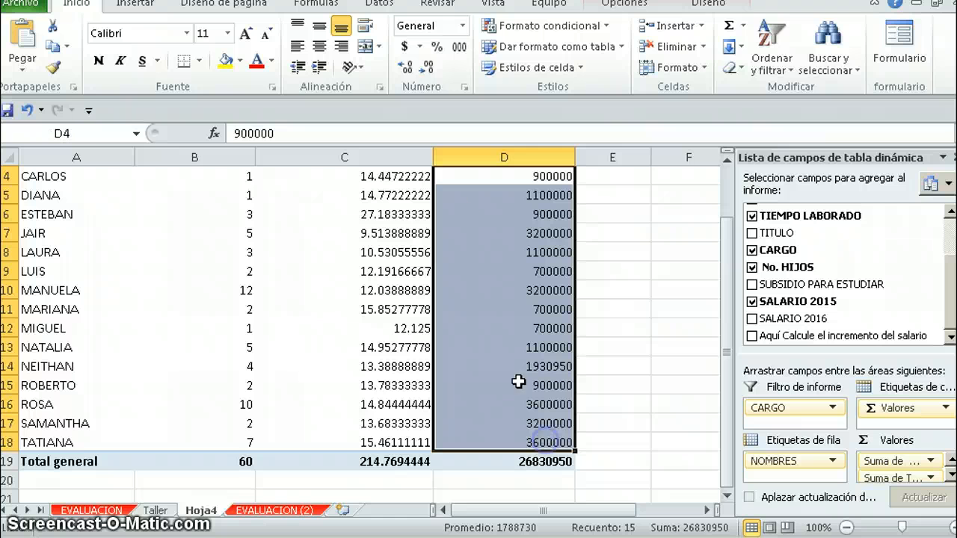
{"action": "left_click", "coordinate": [405, 47]}
{"action": "left_click", "coordinate": [530, 463]}
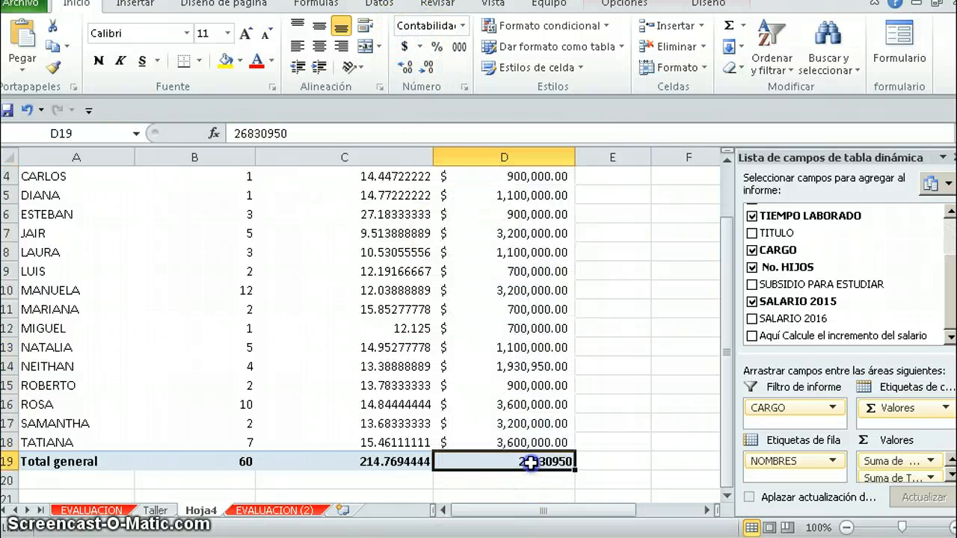
{"action": "left_click", "coordinate": [405, 47]}
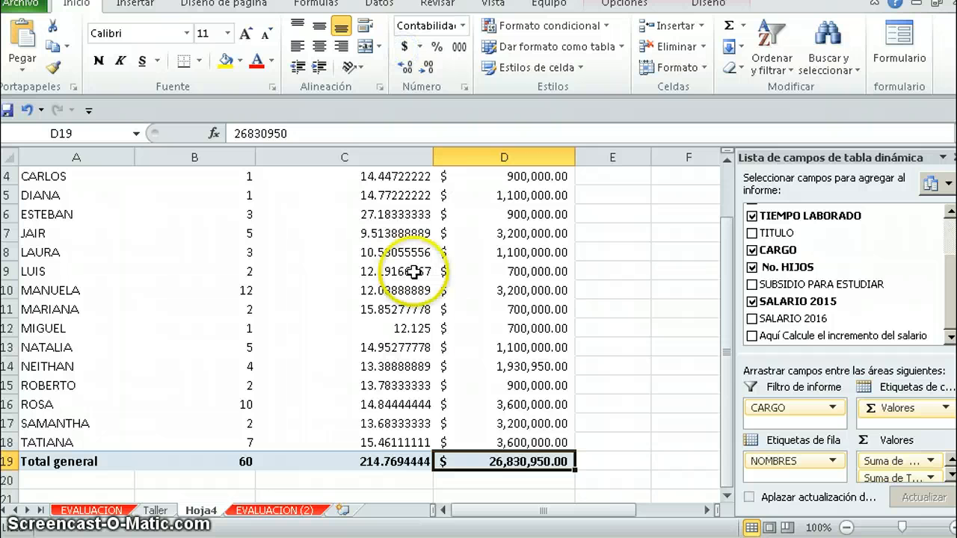
Reduce the TIEMPO LABORADO values in C4:C18 to one decimal place.
{"action": "left_click_drag", "start_coordinate": [726, 340], "coordinate": [724, 308]}
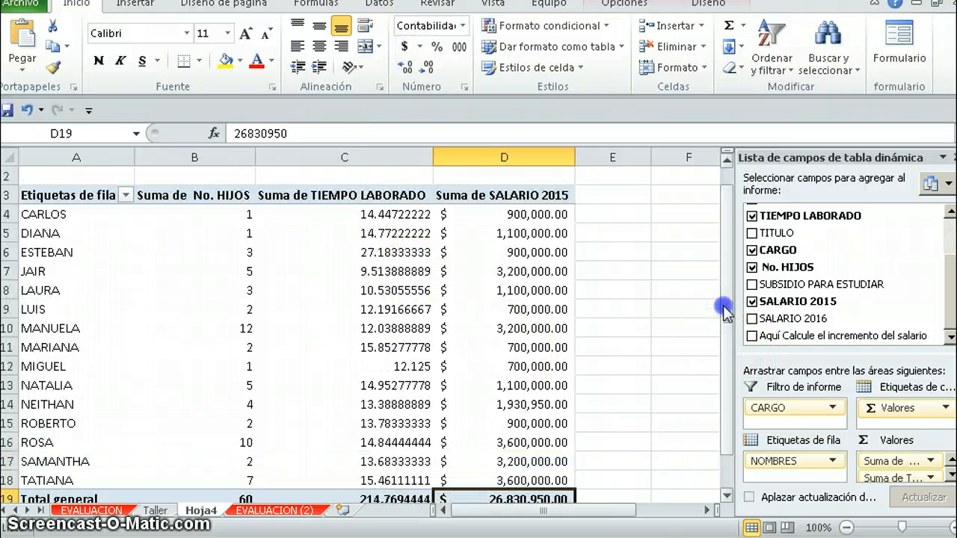
{"action": "left_click_drag", "start_coordinate": [356, 214], "coordinate": [346, 477]}
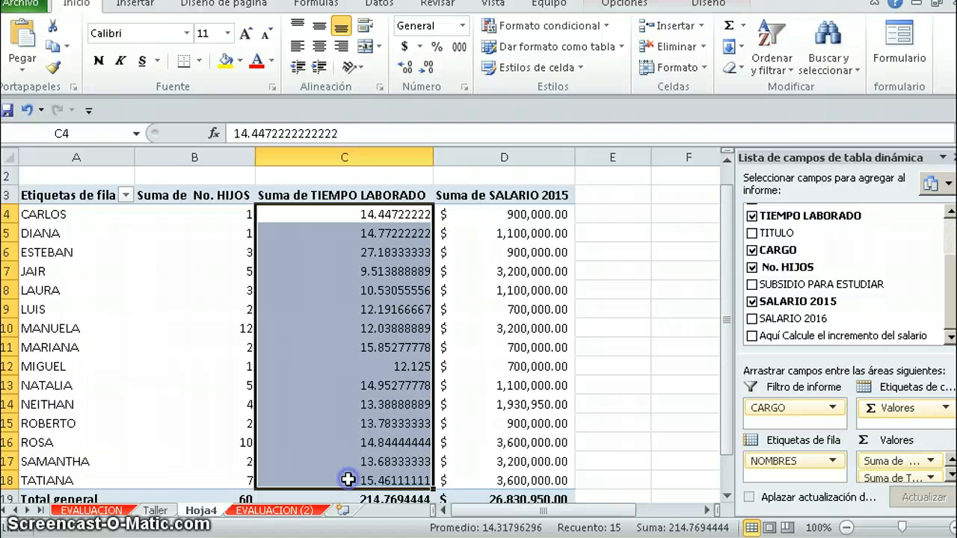
{"action": "left_click", "coordinate": [428, 68]}
{"action": "left_click", "coordinate": [428, 68]}
{"action": "left_click", "coordinate": [428, 69]}
{"action": "left_click", "coordinate": [427, 68]}
{"action": "left_click", "coordinate": [428, 68]}
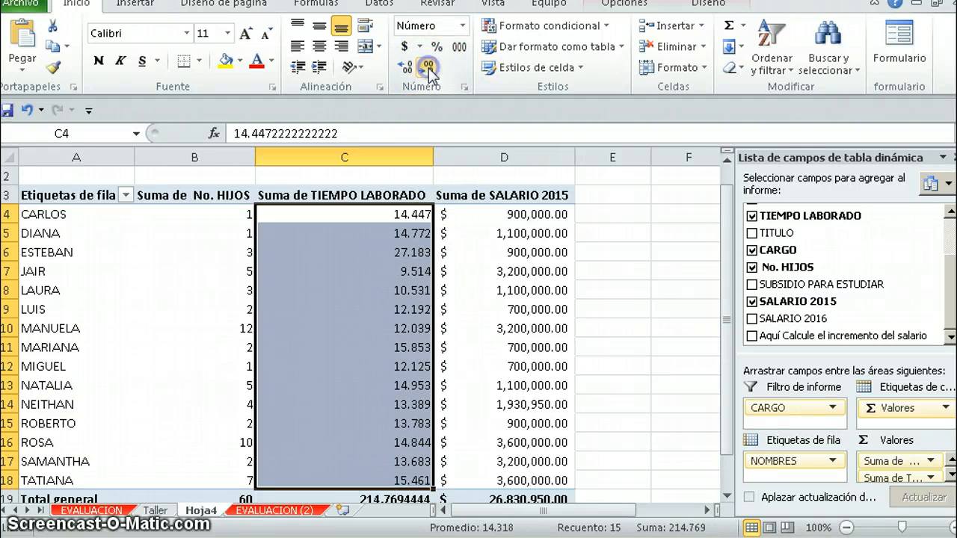
{"action": "left_click", "coordinate": [428, 68]}
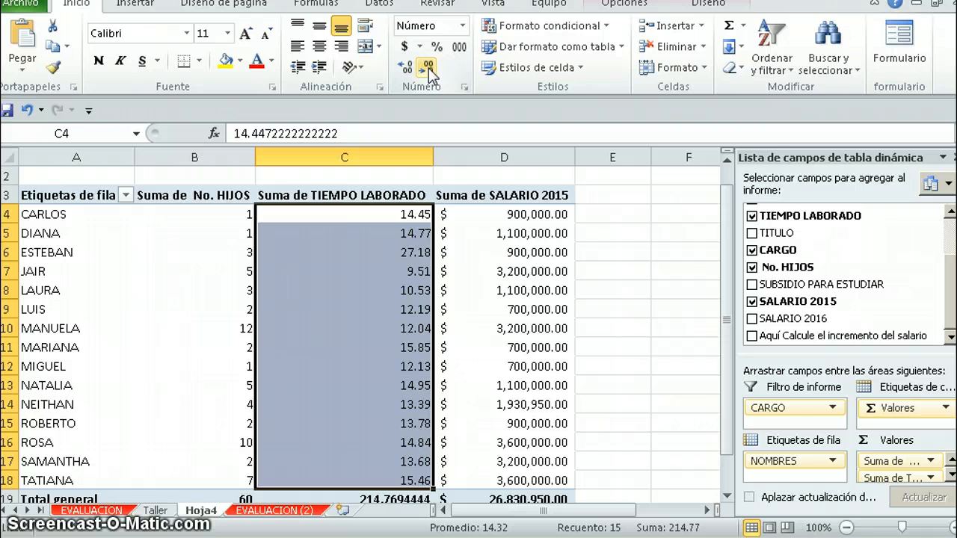
{"action": "left_click", "coordinate": [427, 68]}
{"action": "left_click", "coordinate": [609, 327]}
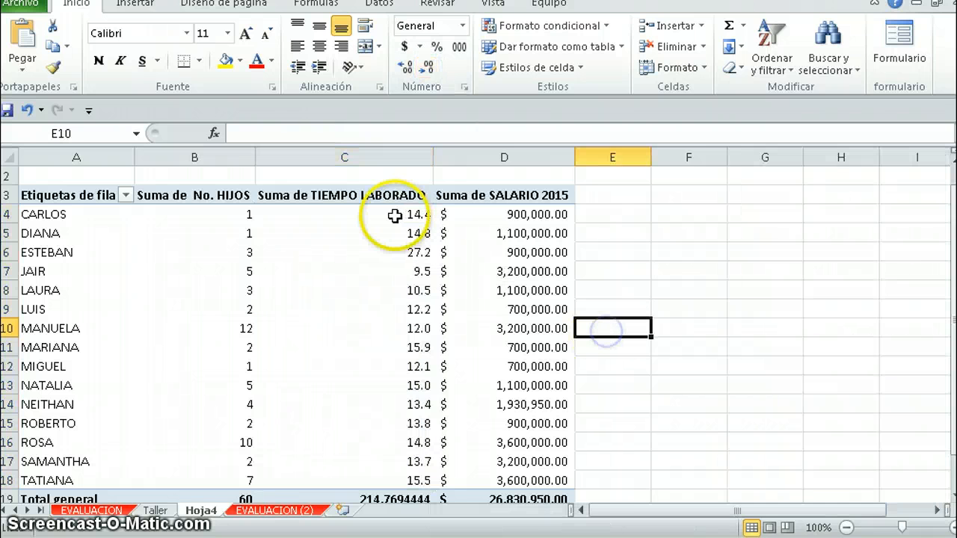
Filter the pivot table by the ADMINISTRADOR position in the CARGO report filter.
{"action": "left_click", "coordinate": [365, 214]}
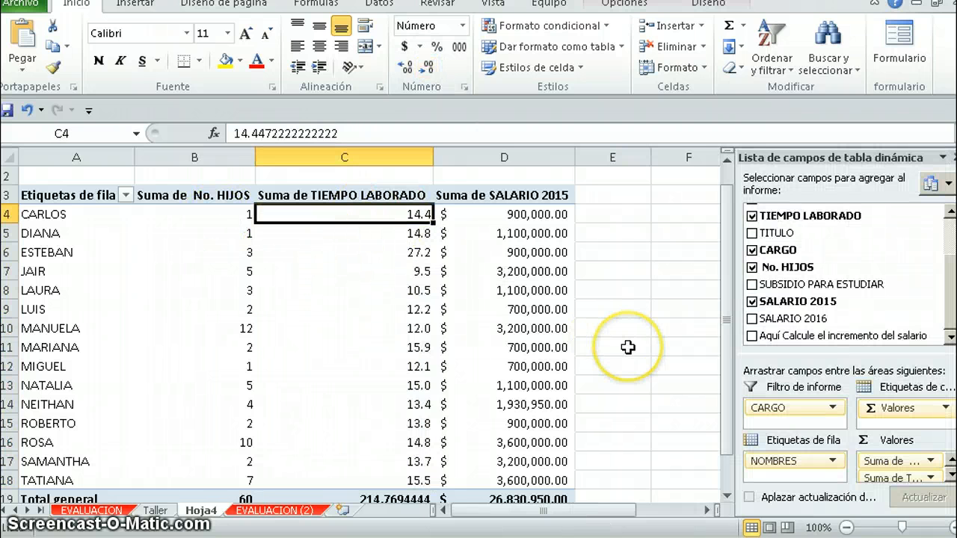
{"action": "key", "text": "Left"}
{"action": "key", "text": "Left"}
{"action": "key", "text": "Up"}
{"action": "key", "text": "Up"}
{"action": "key", "text": "Up"}
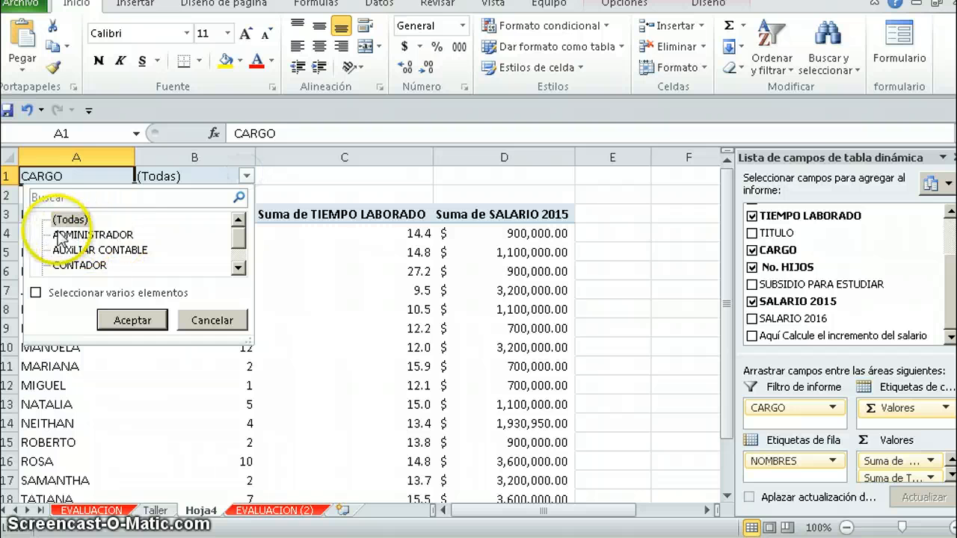
{"action": "left_click", "coordinate": [86, 234]}
{"action": "left_click", "coordinate": [129, 320]}
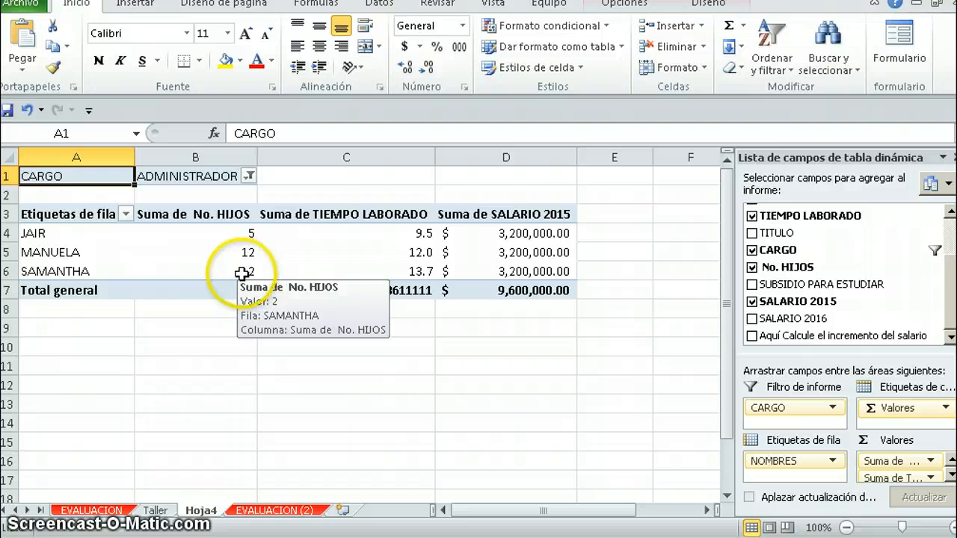
Review the filtered employees' figures and reduce the decimals of the TIEMPO LABORADO grand total in C7.
{"action": "left_click", "coordinate": [388, 233]}
{"action": "left_click", "coordinate": [387, 252]}
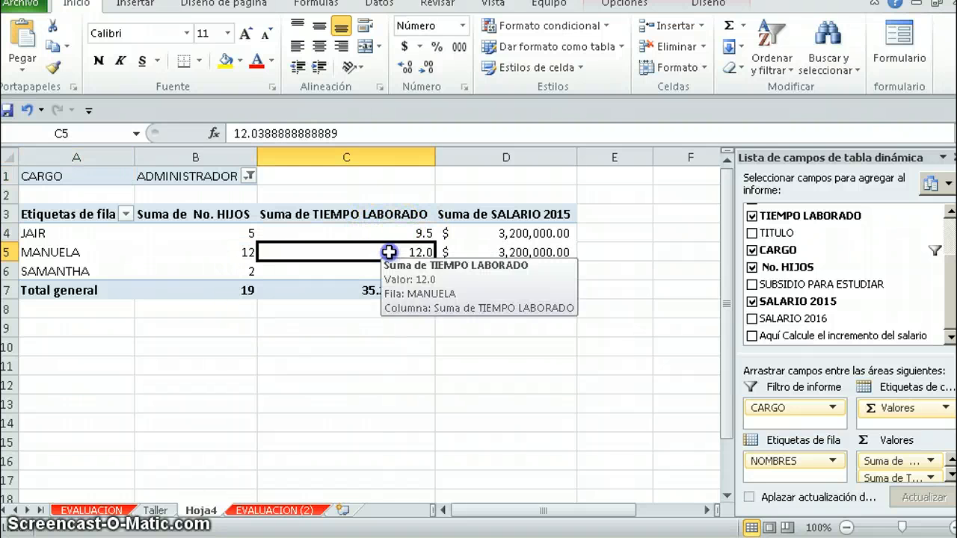
{"action": "left_click", "coordinate": [391, 271]}
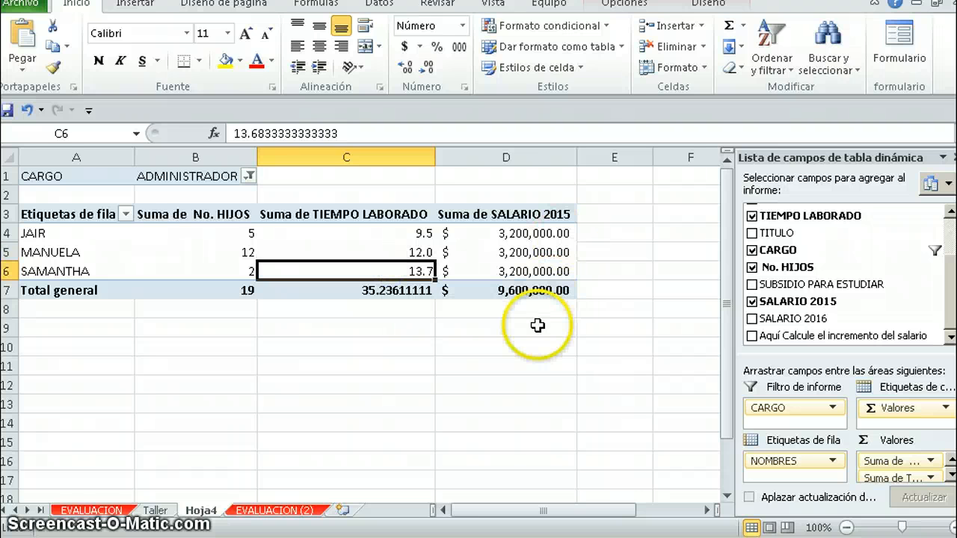
{"action": "left_click", "coordinate": [530, 294]}
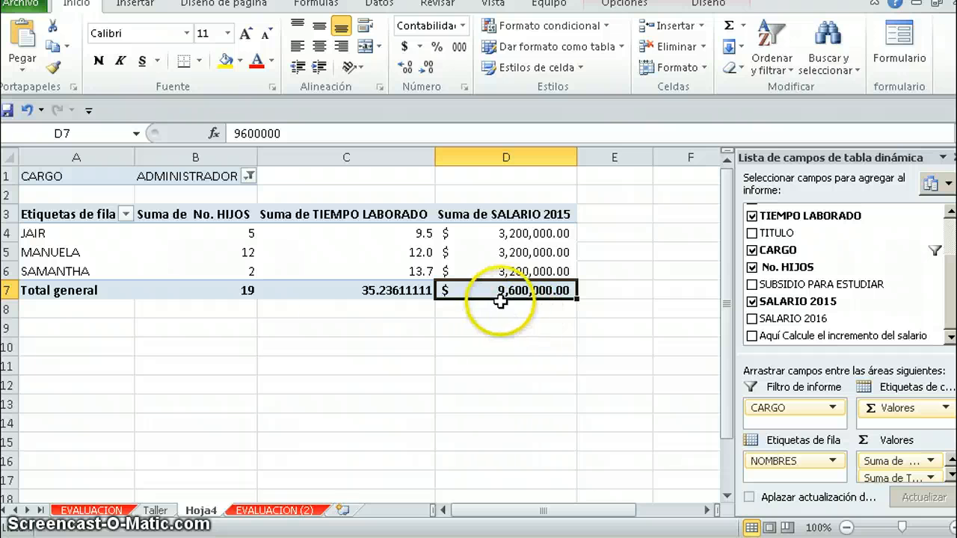
{"action": "left_click", "coordinate": [372, 292]}
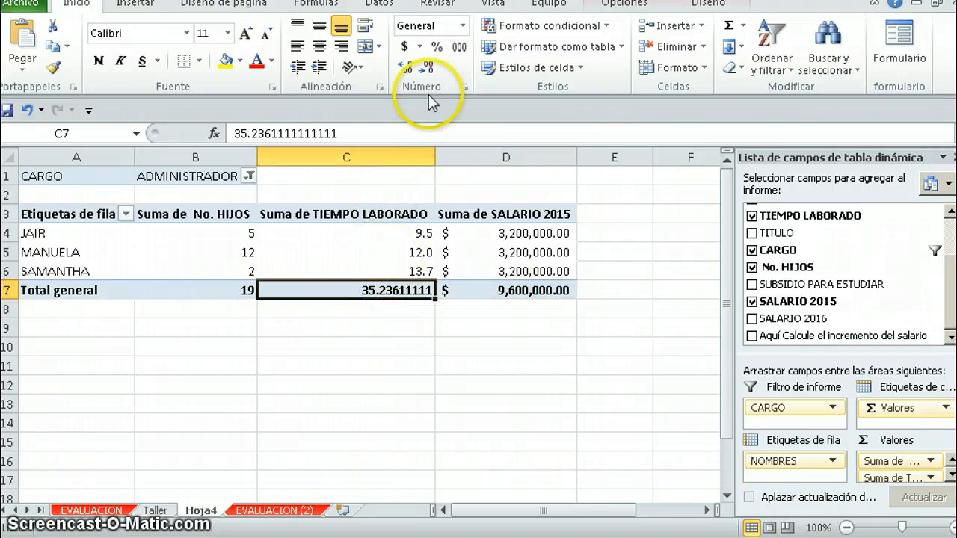
{"action": "left_click", "coordinate": [428, 68]}
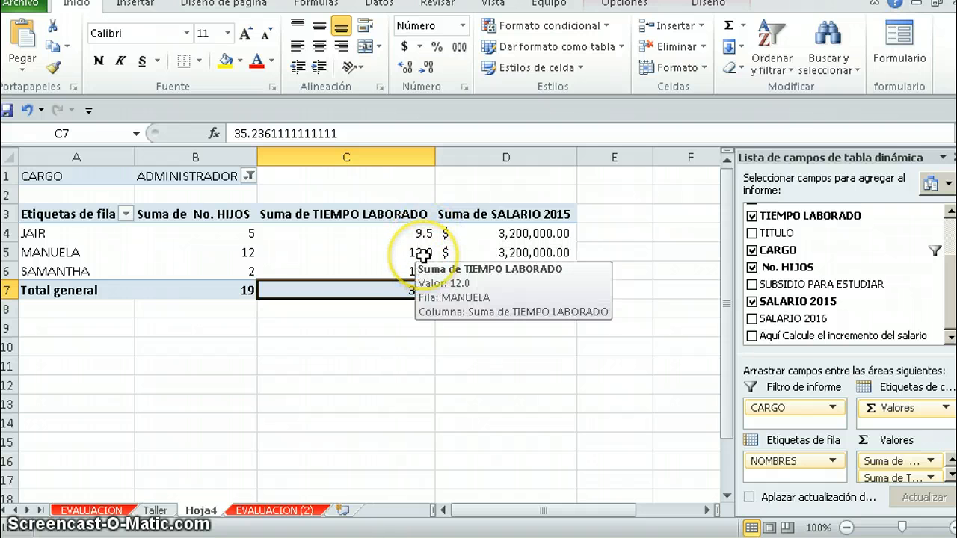
Reset the pivot table's CARGO report filter to (Todas).
{"action": "left_click", "coordinate": [423, 270]}
{"action": "left_click", "coordinate": [428, 326]}
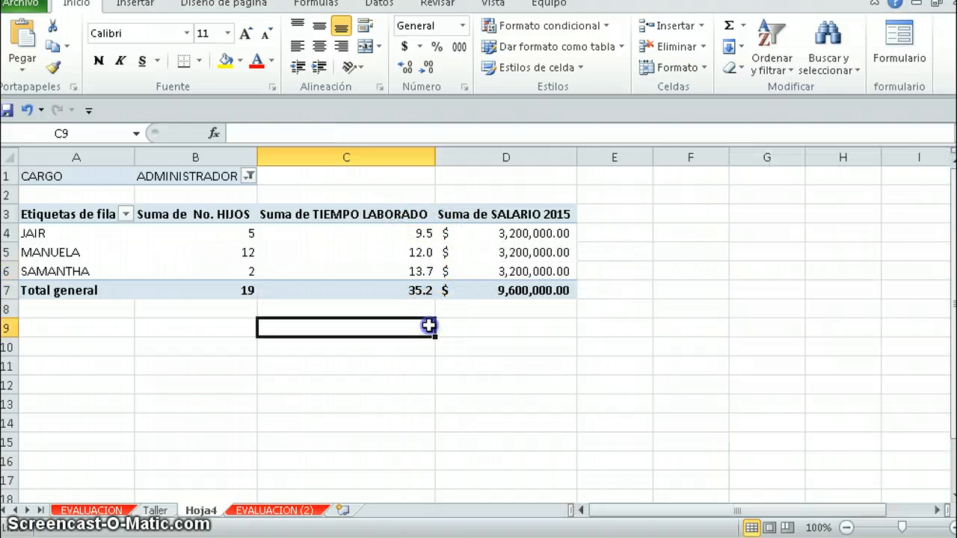
{"action": "left_click", "coordinate": [249, 176]}
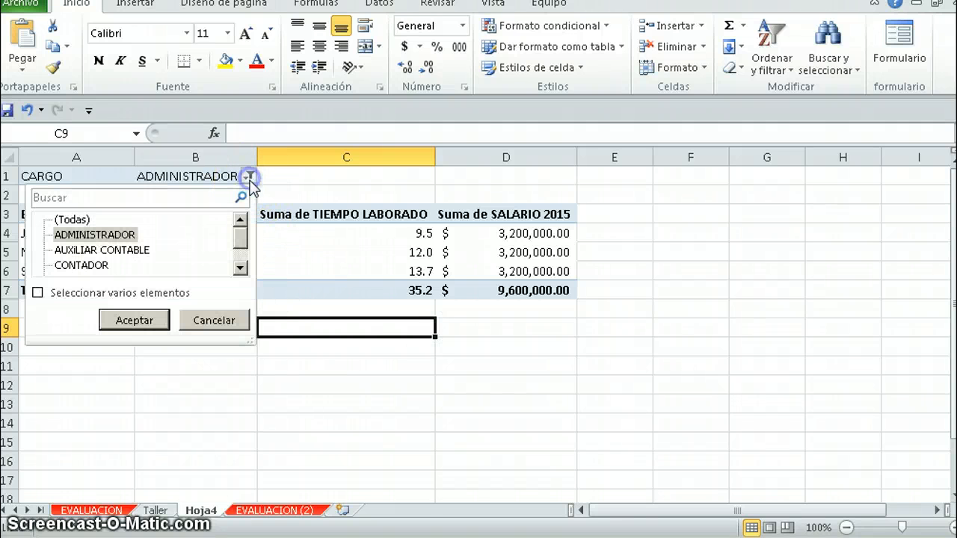
{"action": "left_click", "coordinate": [60, 218]}
{"action": "left_click", "coordinate": [118, 320]}
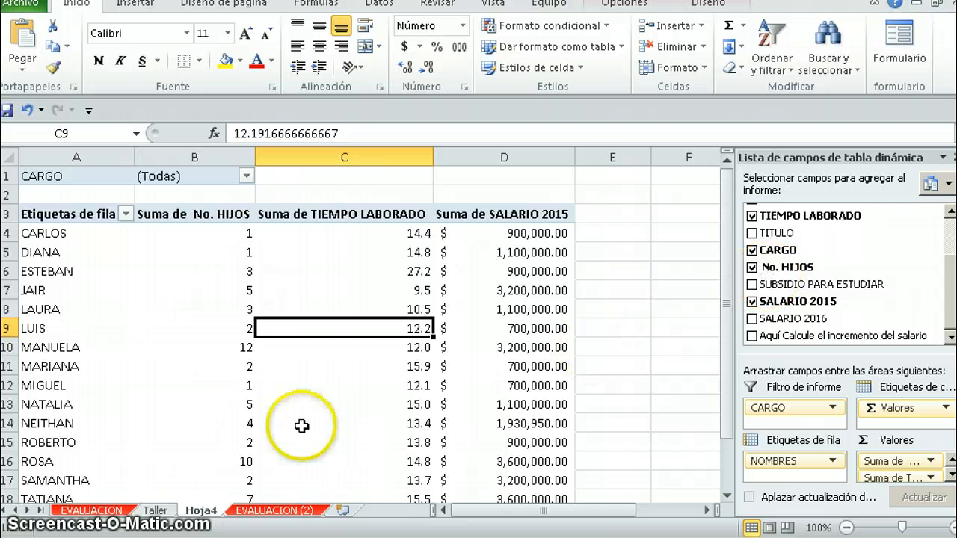
Insert a 2-D clustered column chart based on the pivot table.
{"action": "left_click", "coordinate": [138, 336]}
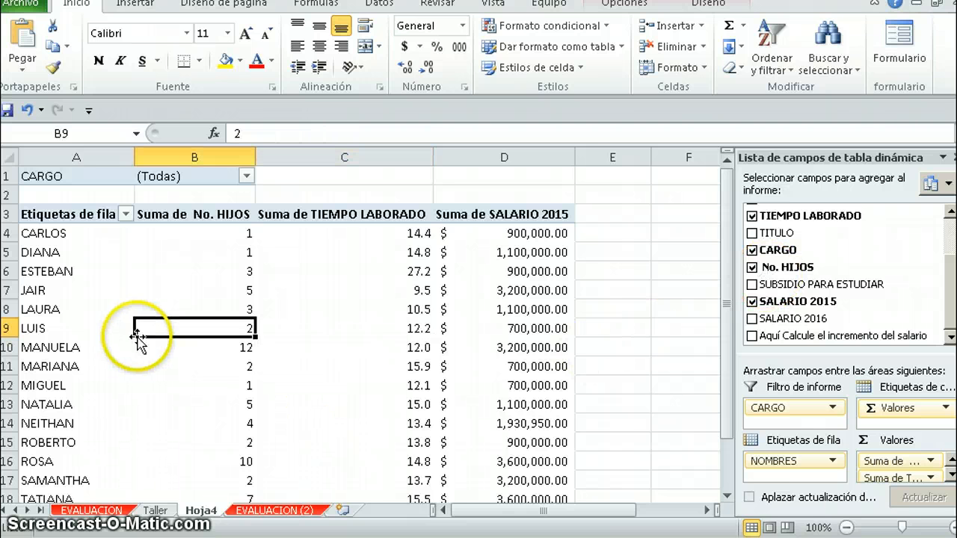
{"action": "left_click", "coordinate": [147, 10]}
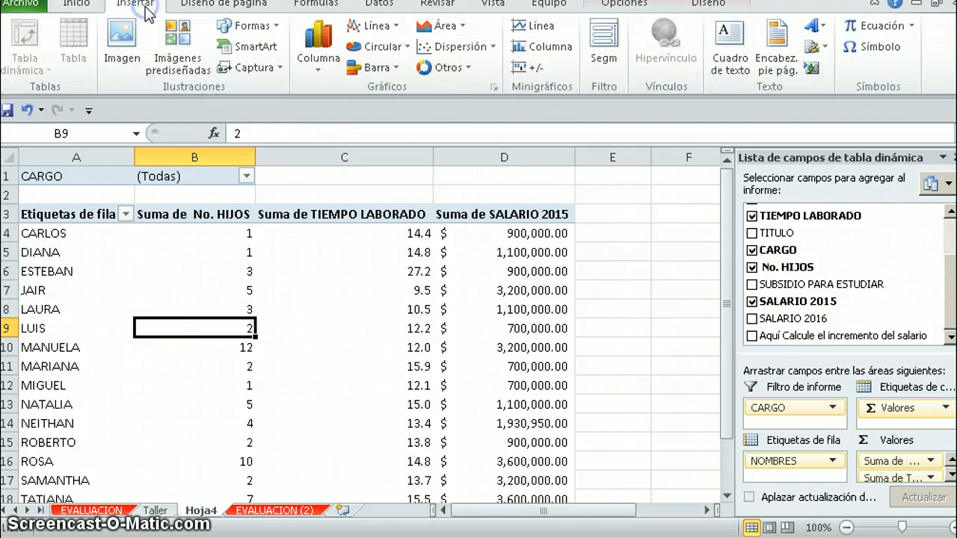
{"action": "left_click", "coordinate": [334, 46]}
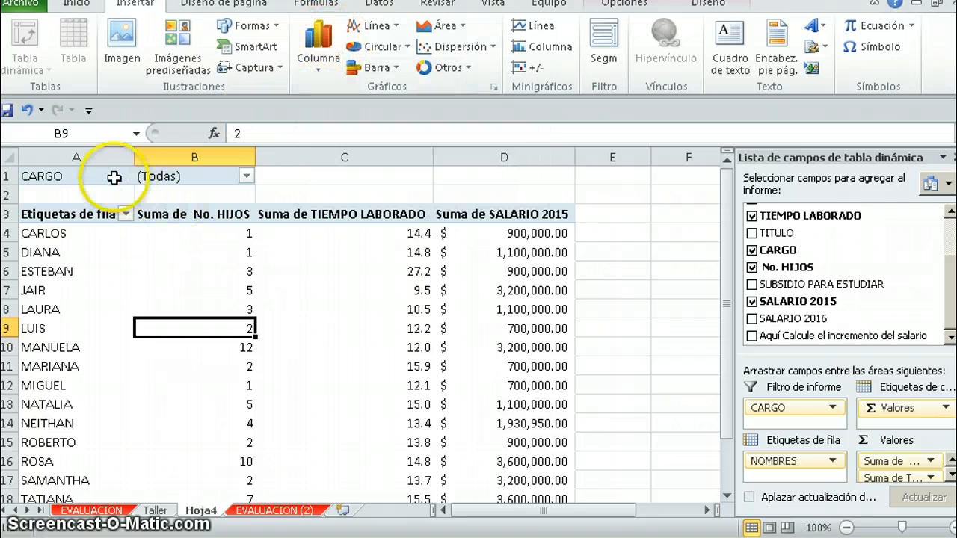
{"action": "left_click", "coordinate": [116, 177]}
{"action": "left_click", "coordinate": [322, 62]}
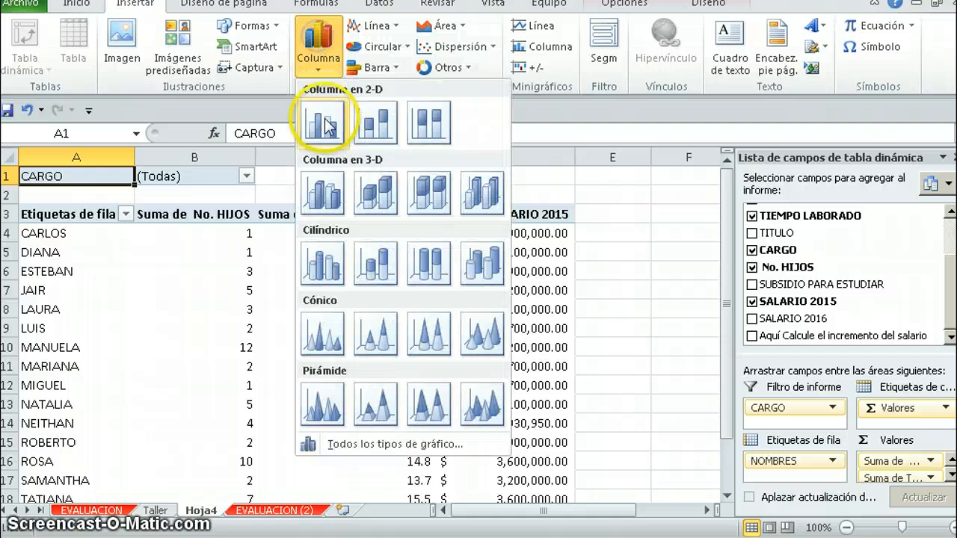
{"action": "left_click", "coordinate": [323, 122]}
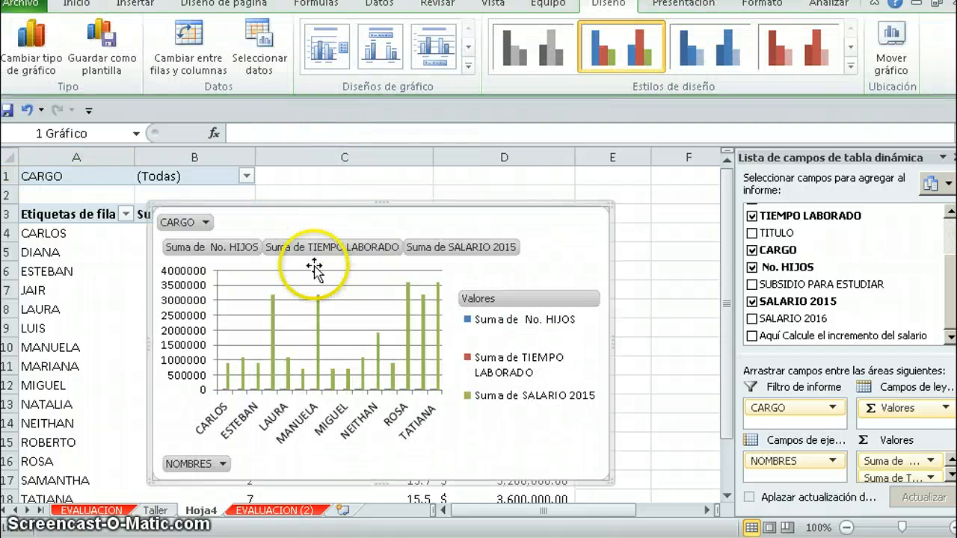
Move the column chart below the pivot table's Total general row, starting at about row 21.
{"action": "left_click", "coordinate": [337, 215]}
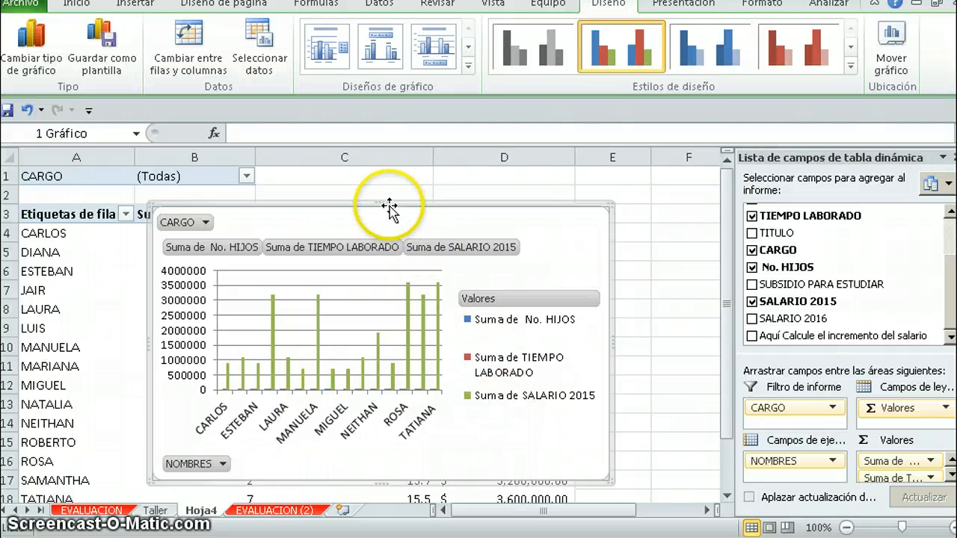
{"action": "left_click_drag", "start_coordinate": [389, 208], "coordinate": [267, 478]}
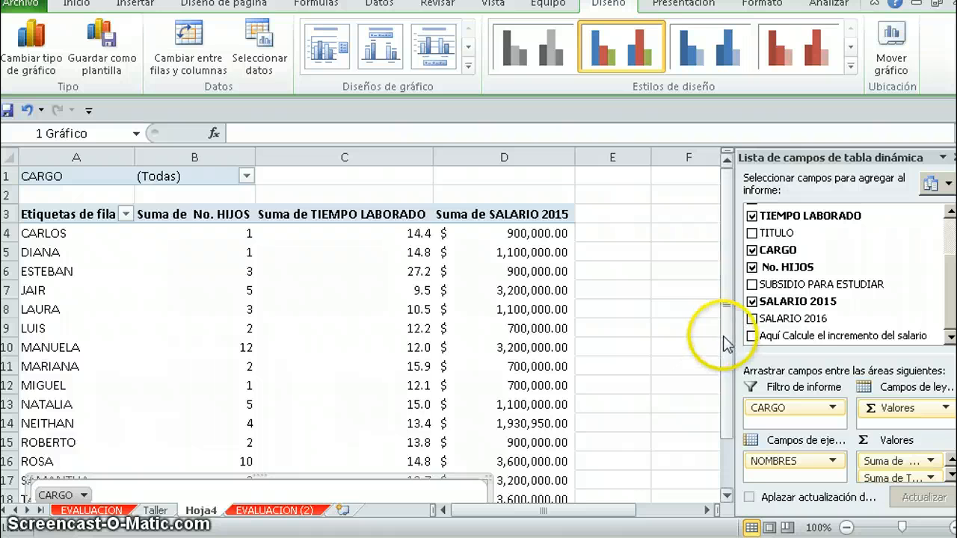
{"action": "left_click_drag", "start_coordinate": [727, 342], "coordinate": [715, 473]}
{"action": "left_click_drag", "start_coordinate": [380, 421], "coordinate": [381, 477]}
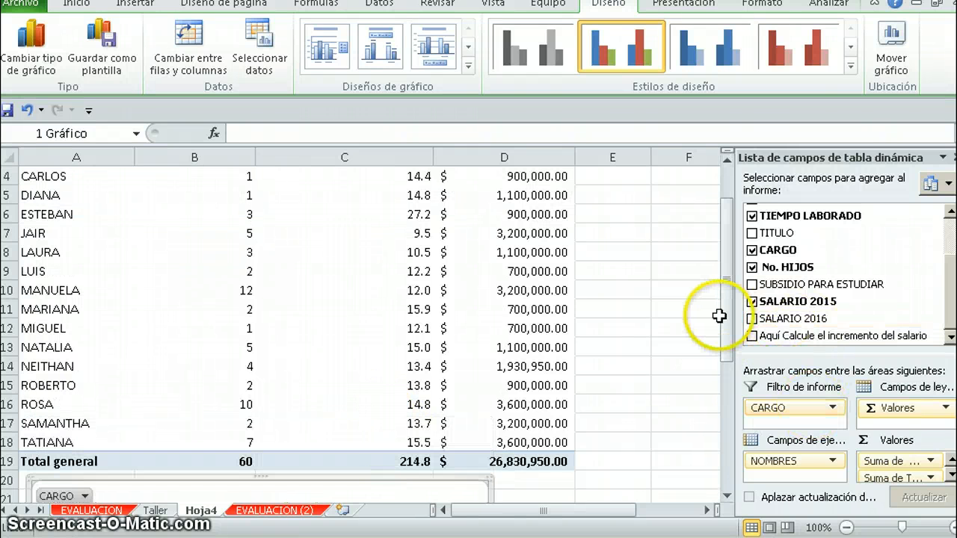
{"action": "left_click_drag", "start_coordinate": [727, 323], "coordinate": [727, 343]}
{"action": "left_click_drag", "start_coordinate": [288, 272], "coordinate": [317, 284]}
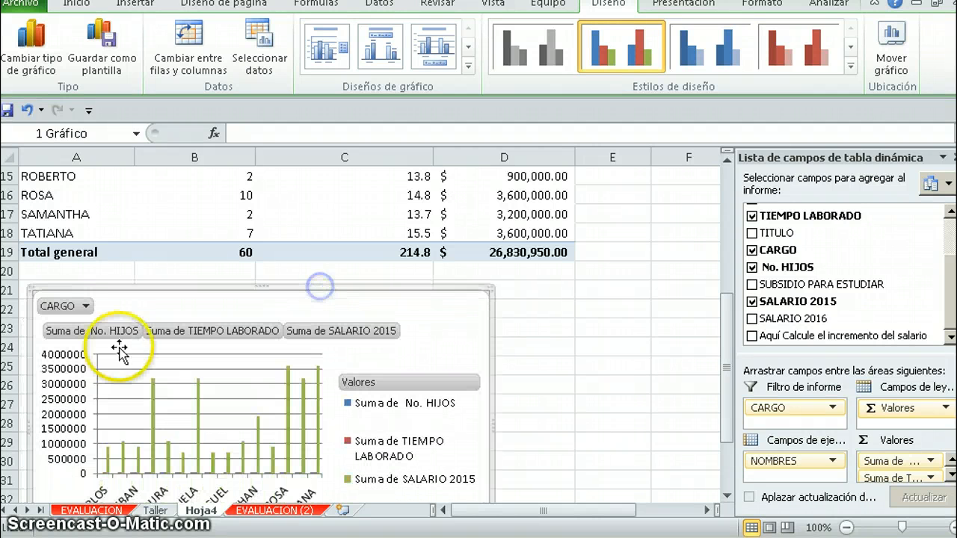
Filter the chart by the ADMINISTRADOR position using its CARGO filter.
{"action": "left_click", "coordinate": [84, 307]}
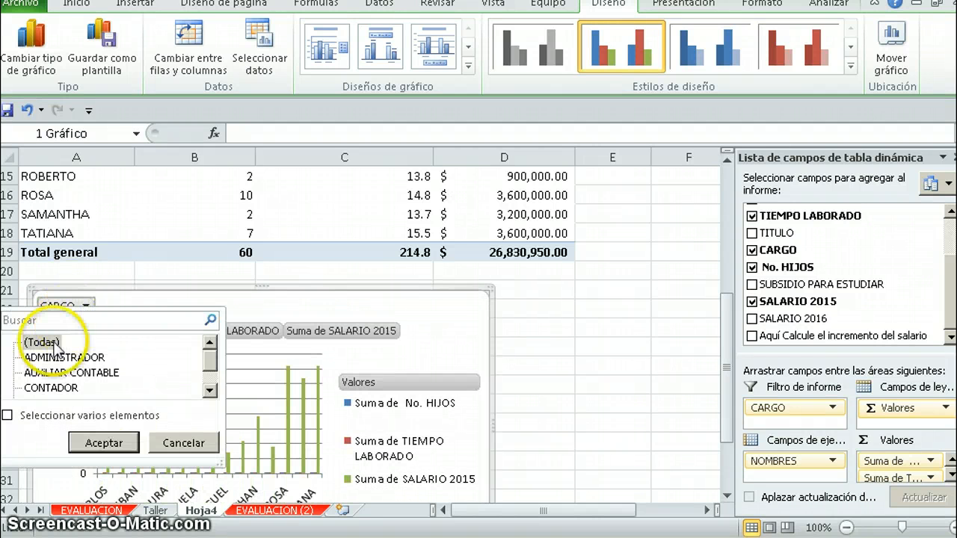
{"action": "left_click", "coordinate": [64, 358]}
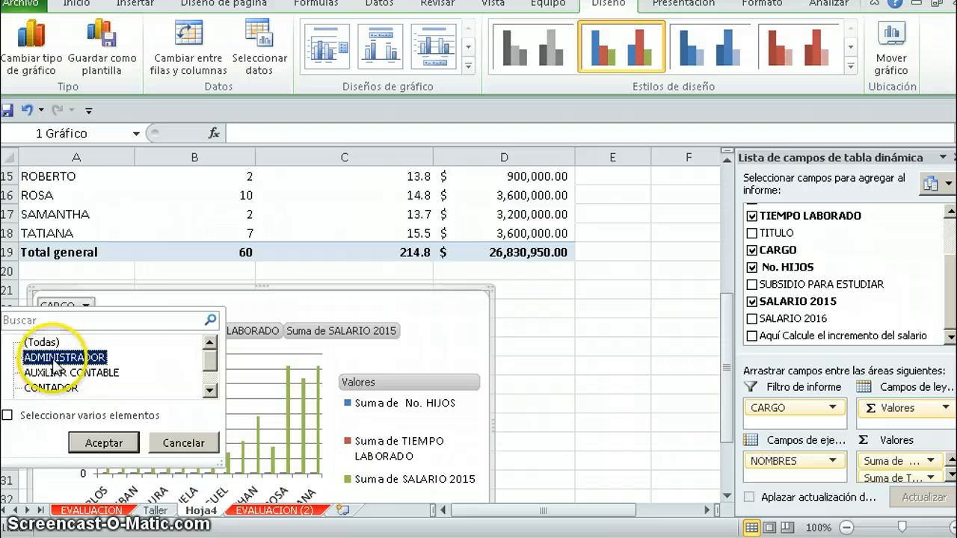
{"action": "left_click", "coordinate": [104, 444]}
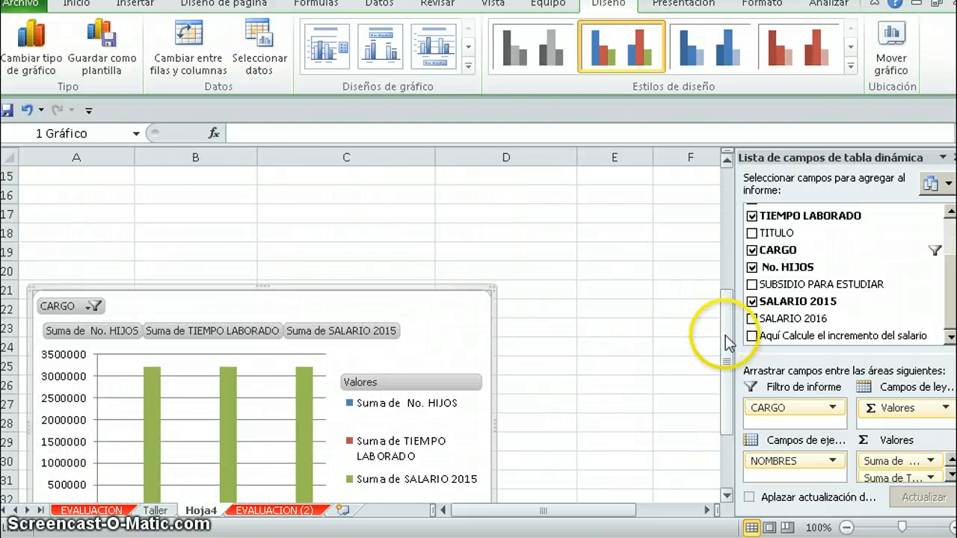
{"action": "left_click_drag", "start_coordinate": [725, 335], "coordinate": [726, 366]}
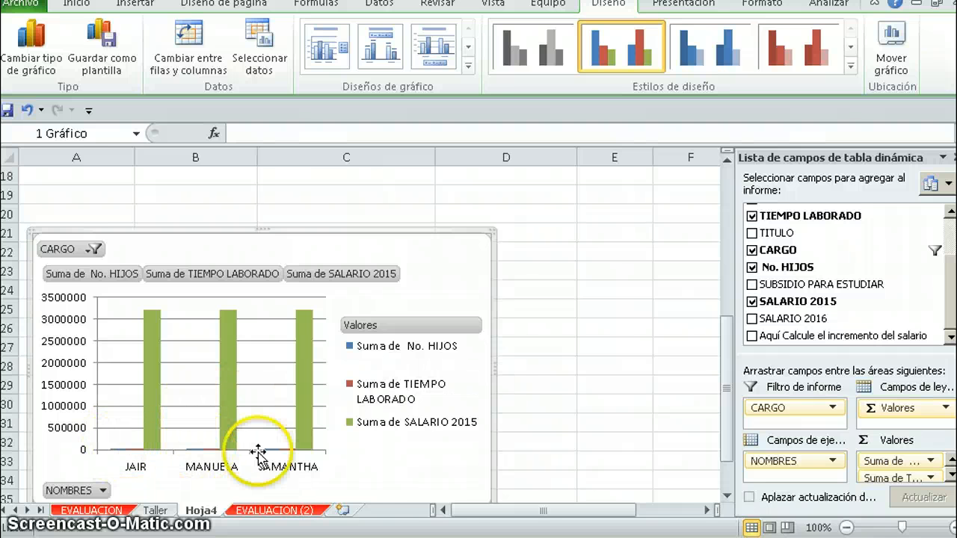
Compare the columns of the filtered chart with the figures in the filtered pivot table.
{"action": "scroll", "coordinate": [299, 447], "scroll_direction": "right", "scroll_amount": 1}
{"action": "left_click_drag", "start_coordinate": [519, 511], "coordinate": [455, 508]}
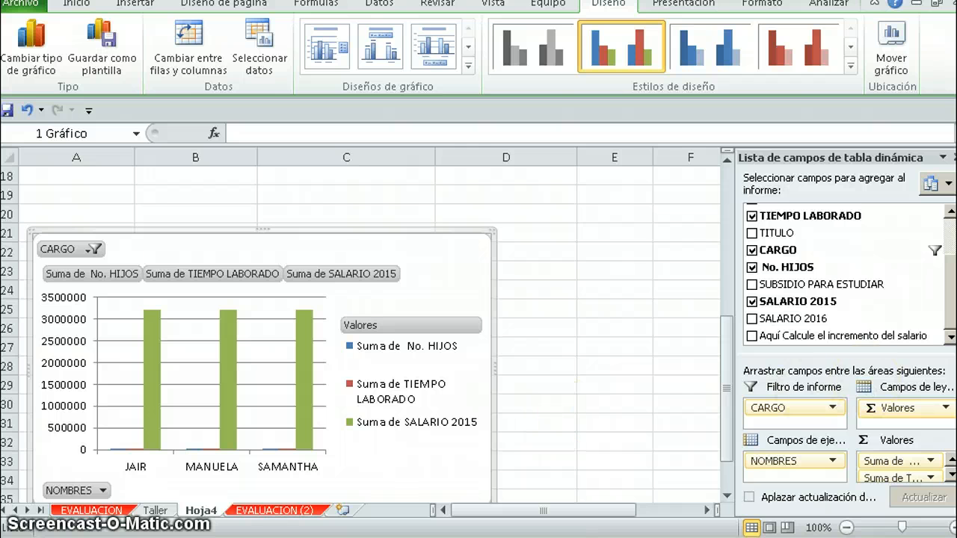
{"action": "left_click", "coordinate": [589, 412]}
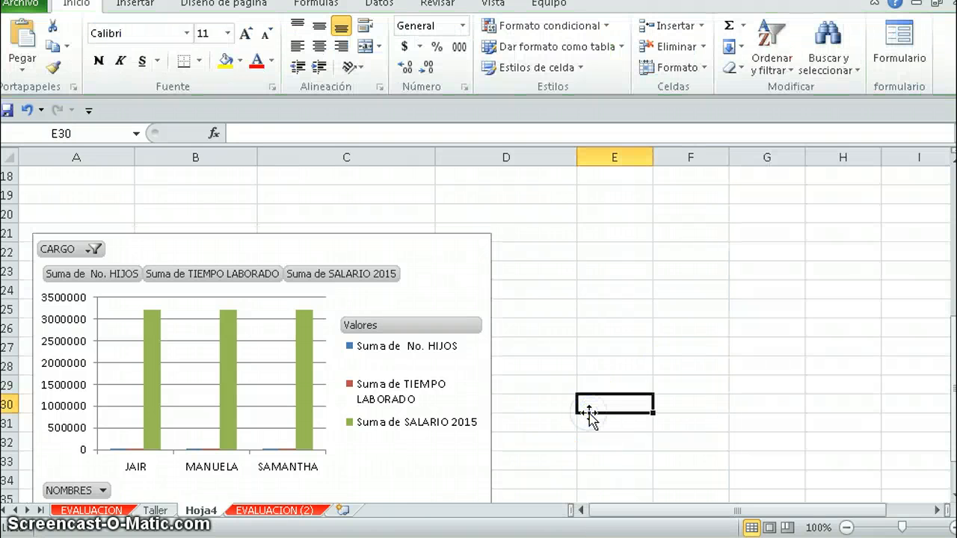
{"action": "key", "text": "Down"}
{"action": "key", "text": "Down"}
{"action": "key", "text": "Up"}
{"action": "key", "text": "Up"}
{"action": "key", "text": "Up"}
{"action": "key", "text": "Up"}
{"action": "key", "text": "Up"}
{"action": "key", "text": "Up"}
{"action": "key", "text": "Up"}
{"action": "key", "text": "Up"}
{"action": "key", "text": "Up"}
{"action": "key", "text": "Up"}
{"action": "key", "text": "Up"}
{"action": "key", "text": "Up"}
{"action": "key", "text": "Up"}
{"action": "key", "text": "Up"}
{"action": "key", "text": "Up"}
{"action": "key", "text": "Up"}
{"action": "key", "text": "Up"}
{"action": "key", "text": "Up"}
{"action": "key", "text": "Up"}
{"action": "key", "text": "Up"}
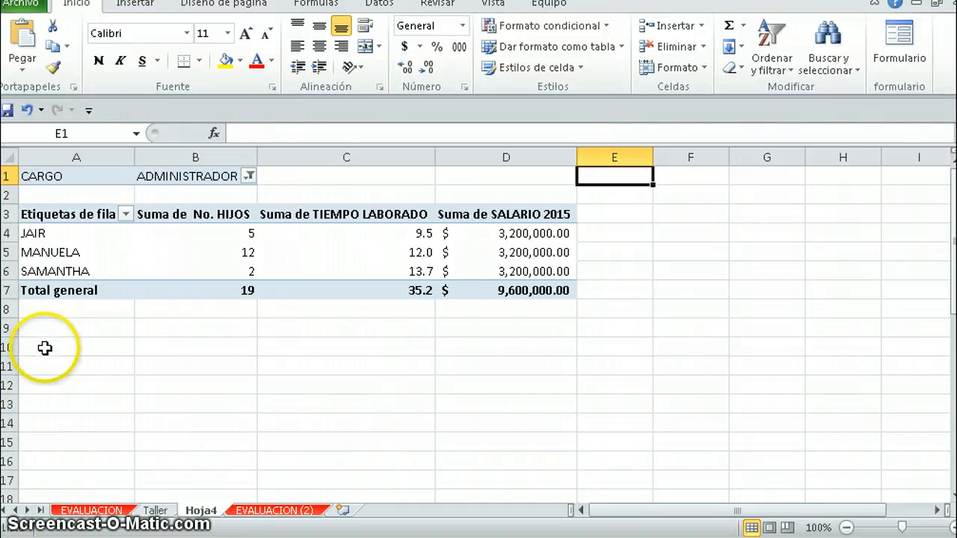
{"action": "key", "text": "Page_Down"}
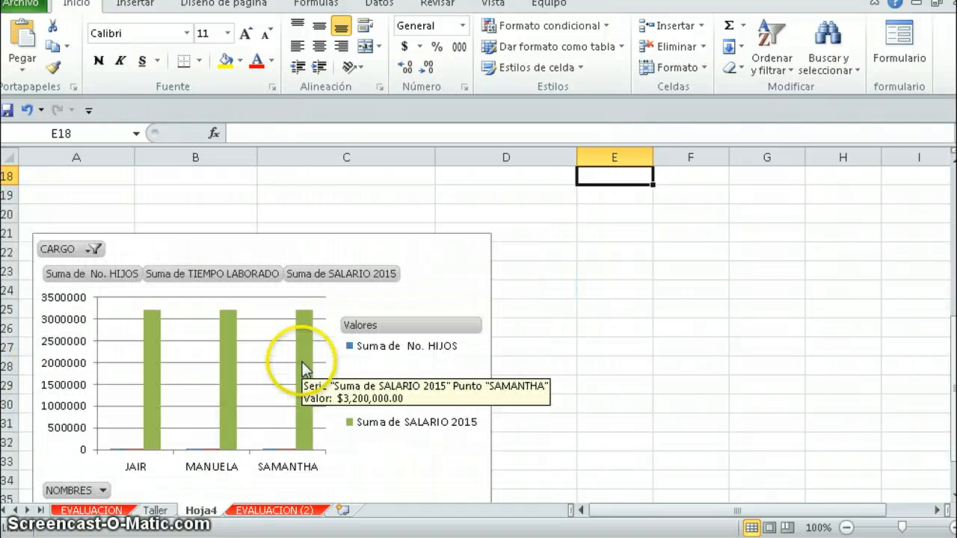
Move the chart up to sit directly beneath the filtered pivot table's Total general row, at about row 8.
{"action": "left_click", "coordinate": [410, 299]}
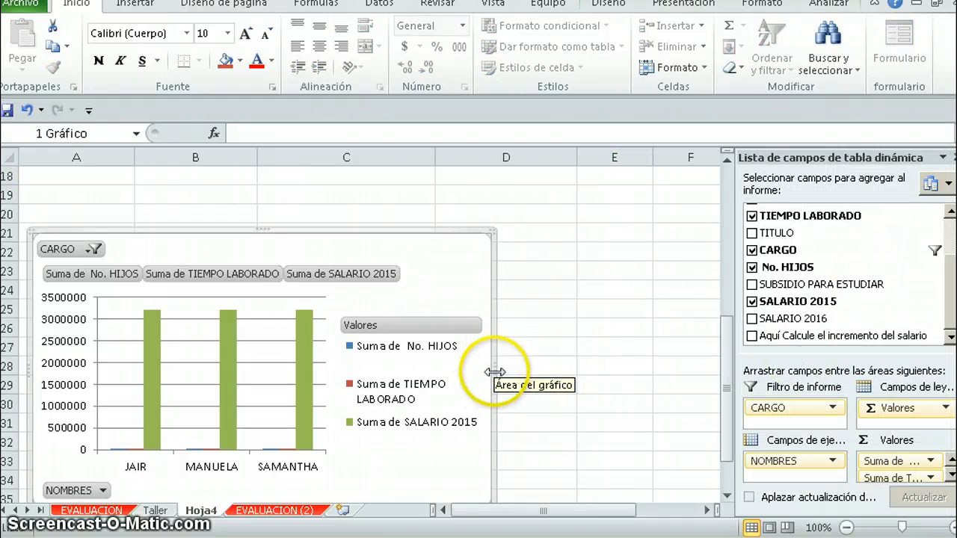
{"action": "left_click_drag", "start_coordinate": [494, 374], "coordinate": [487, 238]}
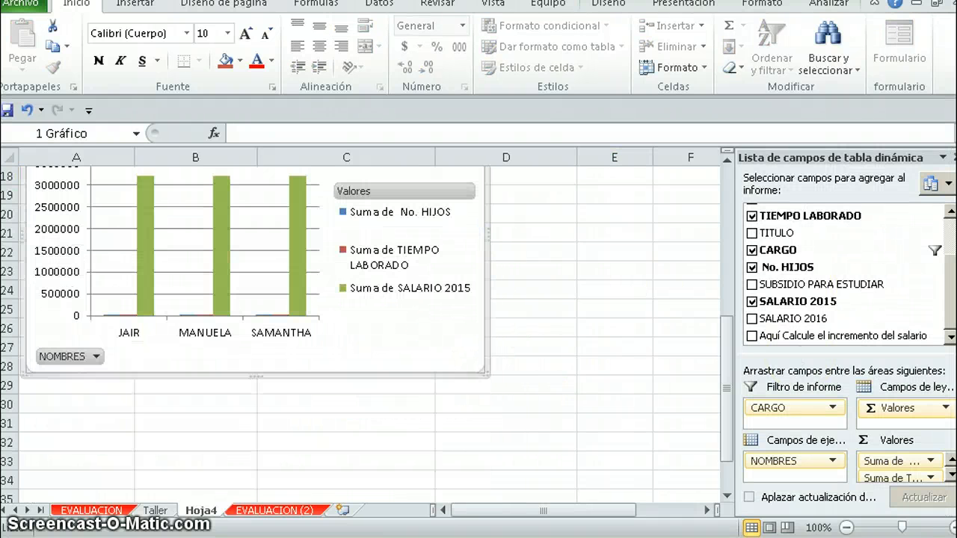
{"action": "left_click", "coordinate": [521, 269]}
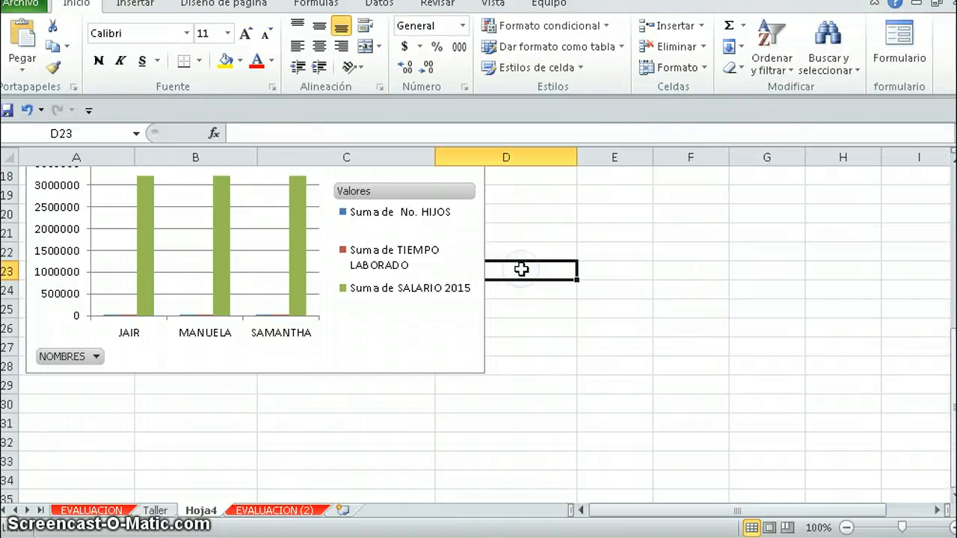
{"action": "key", "text": "Up"}
{"action": "key", "text": "Up"}
{"action": "key", "text": "Up"}
{"action": "key", "text": "Up"}
{"action": "key", "text": "Up"}
{"action": "key", "text": "Up"}
{"action": "key", "text": "Up"}
{"action": "key", "text": "Up"}
{"action": "key", "text": "Up"}
{"action": "key", "text": "Up"}
{"action": "key", "text": "Up"}
{"action": "key", "text": "Up"}
{"action": "key", "text": "Up"}
{"action": "key", "text": "Up"}
{"action": "key", "text": "Up"}
{"action": "key", "text": "Up"}
{"action": "key", "text": "Up"}
{"action": "key", "text": "Up"}
{"action": "key", "text": "Up"}
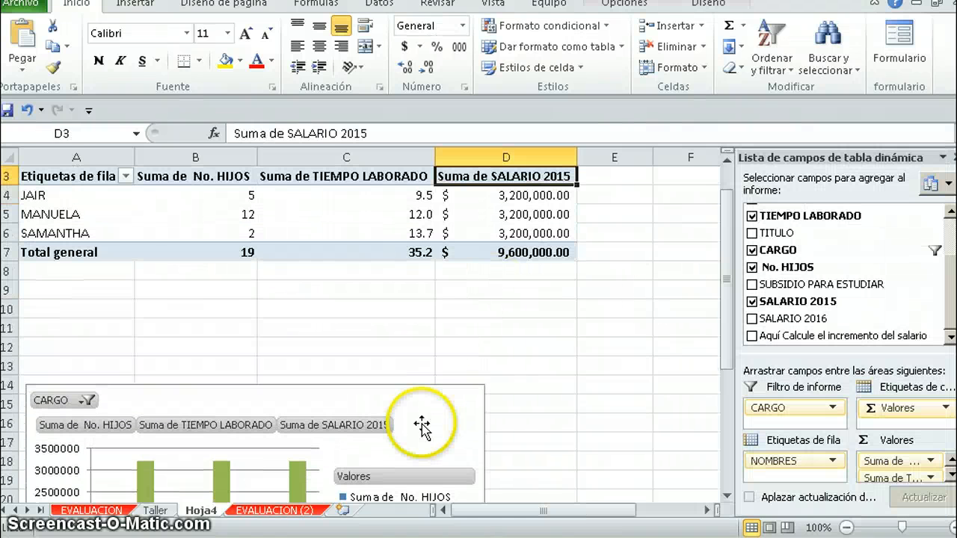
{"action": "left_click", "coordinate": [420, 431]}
{"action": "left_click_drag", "start_coordinate": [429, 380], "coordinate": [424, 269]}
{"action": "left_click", "coordinate": [553, 383]}
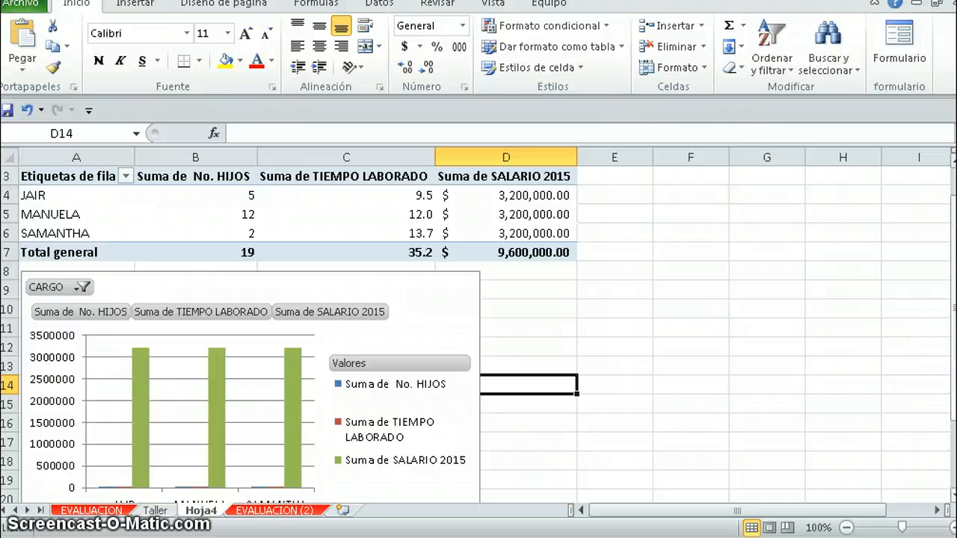
Set the CARGO report filter in the pivot table to (Todas).
{"action": "left_click_drag", "start_coordinate": [953, 329], "coordinate": [954, 326]}
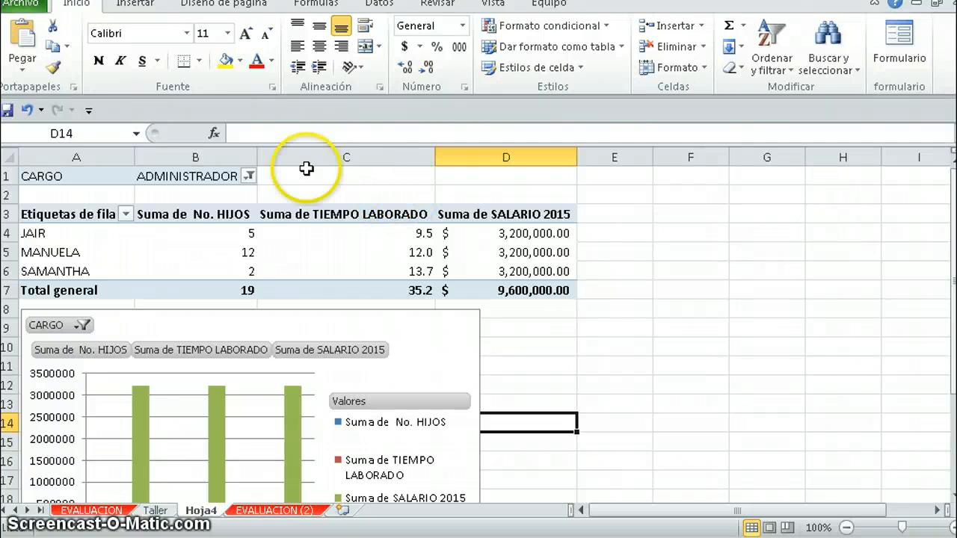
{"action": "left_click", "coordinate": [249, 177]}
{"action": "left_click", "coordinate": [72, 219]}
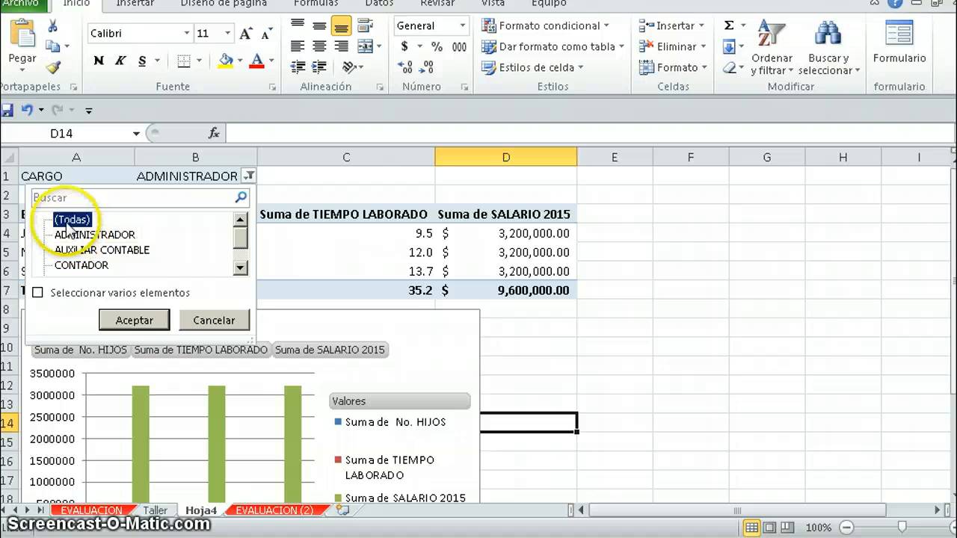
{"action": "left_click", "coordinate": [143, 323]}
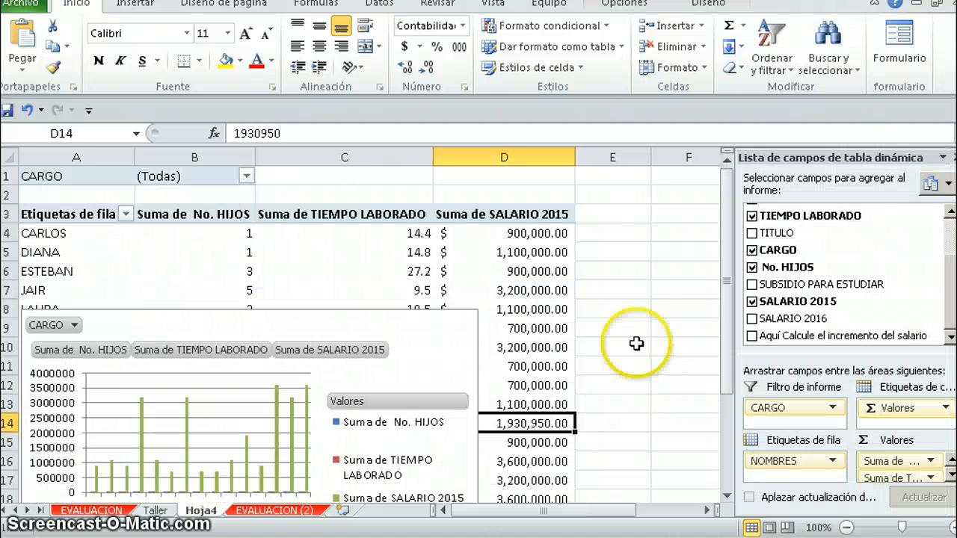
{"action": "left_click", "coordinate": [477, 390]}
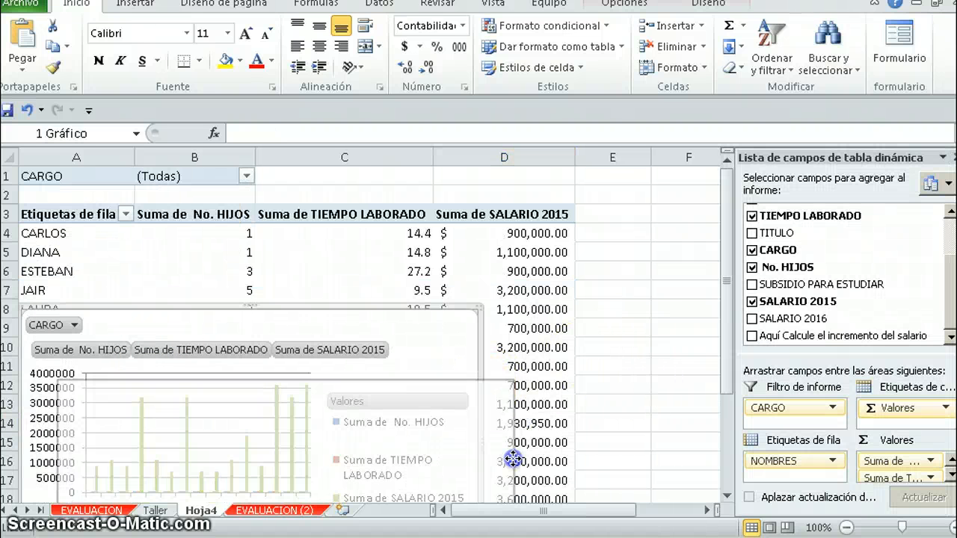
{"action": "left_click_drag", "start_coordinate": [729, 355], "coordinate": [729, 441]}
{"action": "left_click_drag", "start_coordinate": [480, 329], "coordinate": [496, 509]}
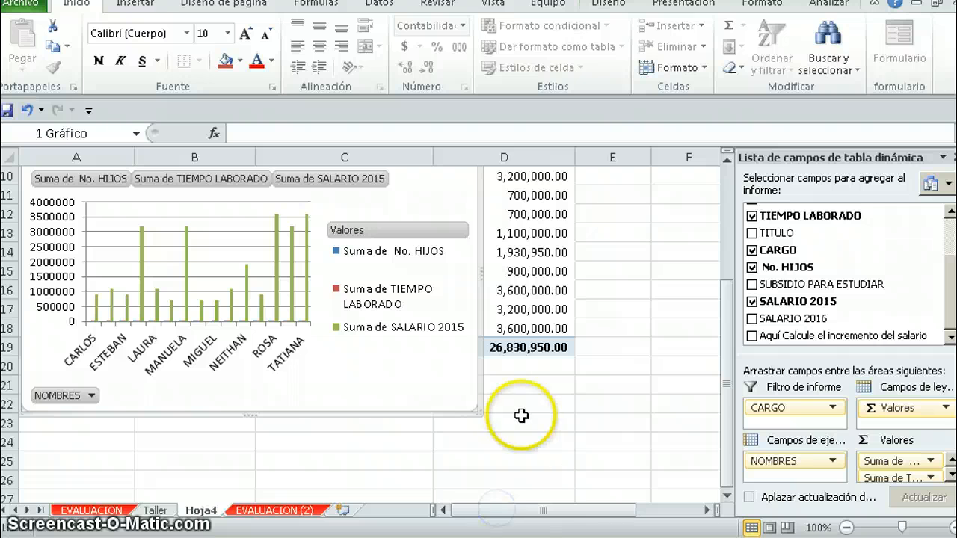
{"action": "left_click_drag", "start_coordinate": [491, 366], "coordinate": [487, 423]}
{"action": "left_click", "coordinate": [620, 402]}
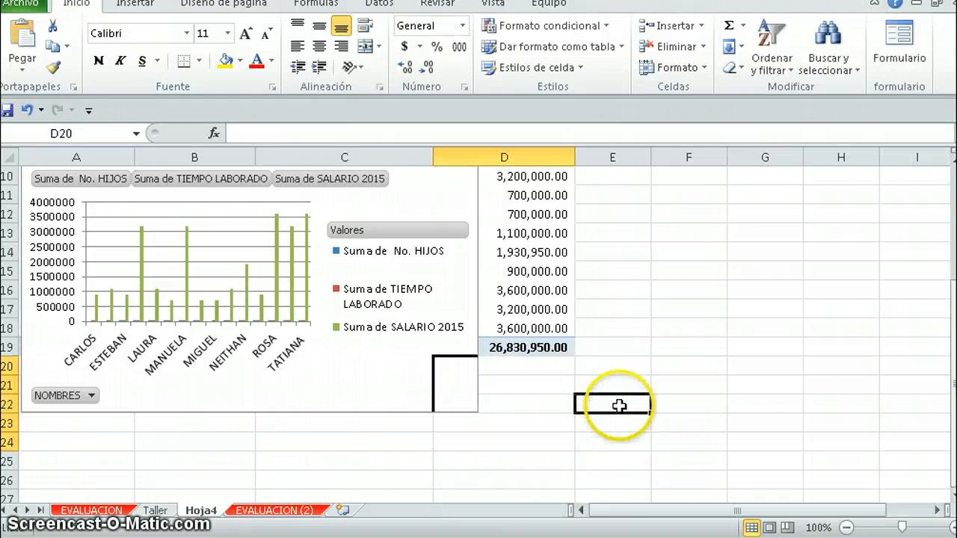
Move the chart down off the full pivot table so it starts at about row 21, below Total general.
{"action": "left_click", "coordinate": [479, 315]}
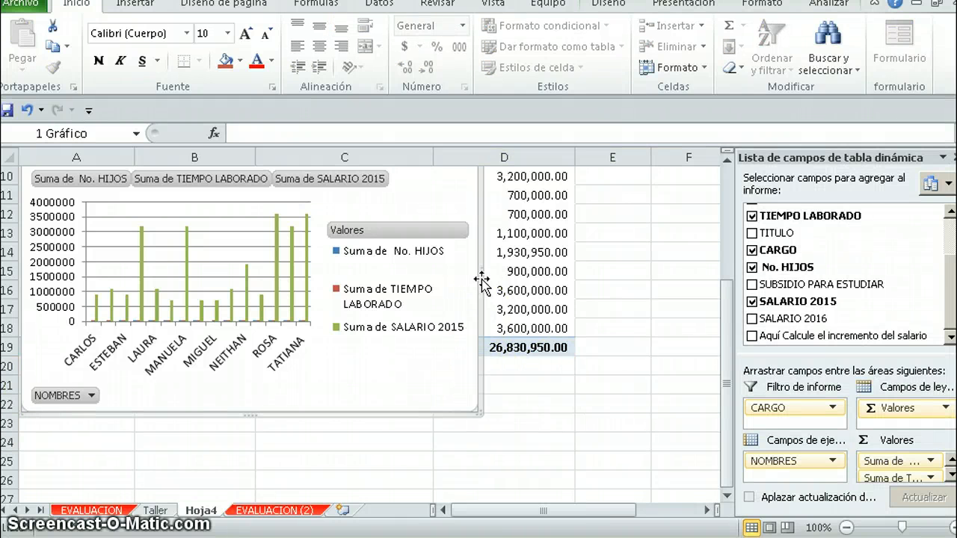
{"action": "left_click_drag", "start_coordinate": [482, 280], "coordinate": [498, 474]}
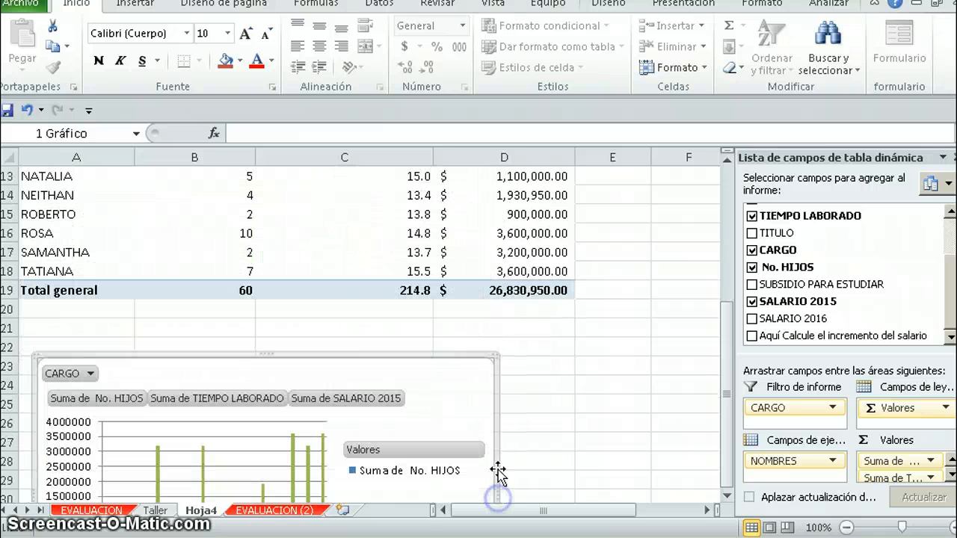
{"action": "left_click", "coordinate": [464, 401]}
{"action": "left_click_drag", "start_coordinate": [381, 353], "coordinate": [382, 322]}
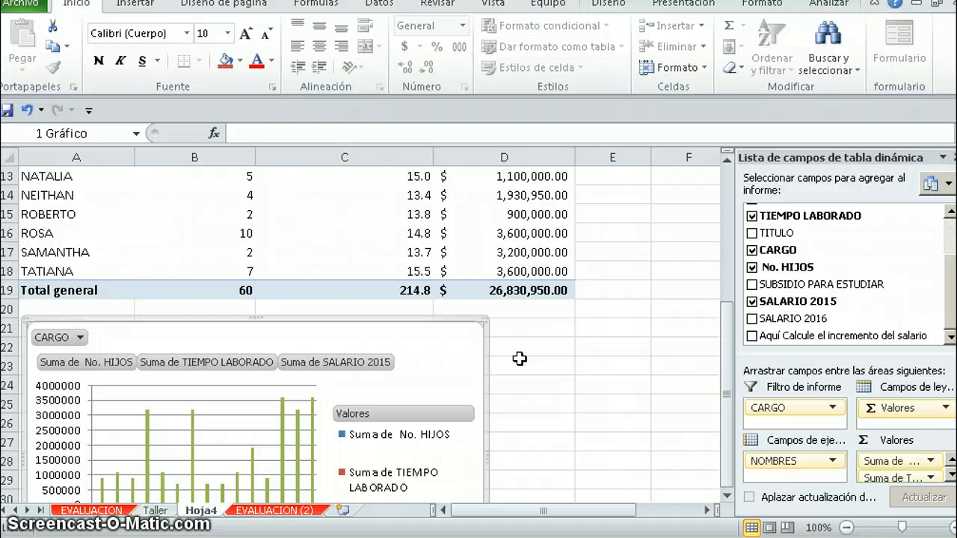